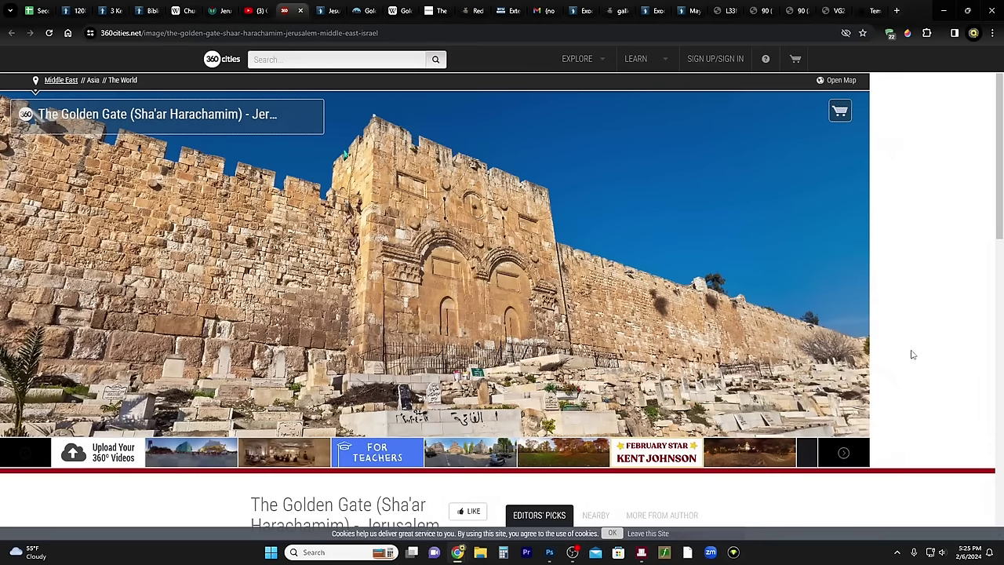
Step: Switch to Photoshop and show the Layer 2 emblem over the left arch of the Golden Gate photo
mouse_move(423, 282)
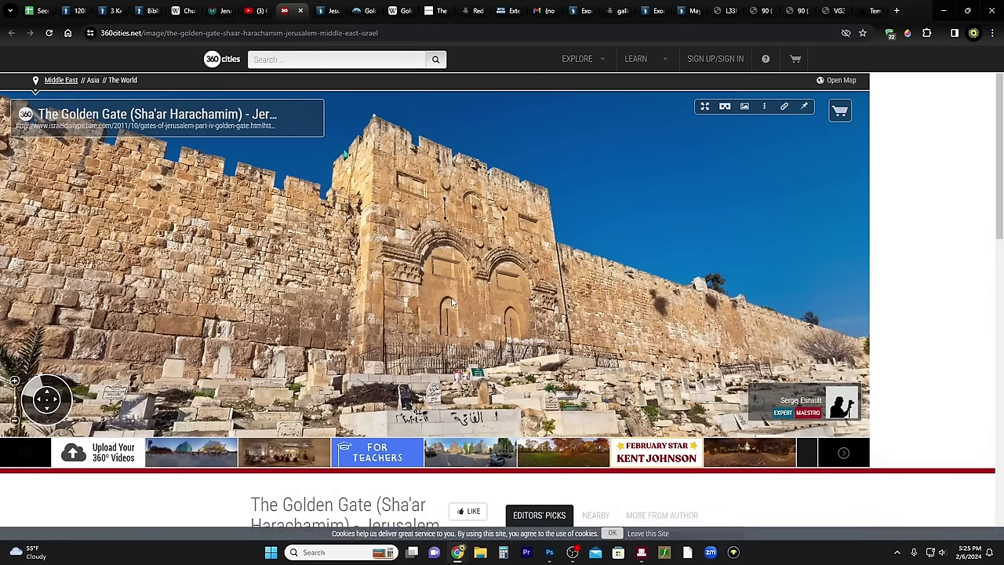
left_click(549, 552)
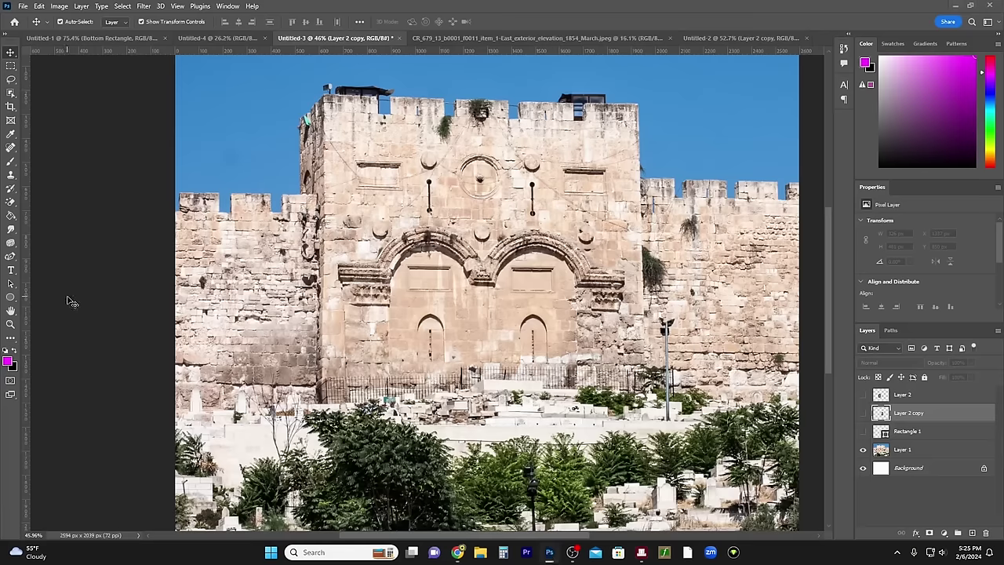
left_click_drag(382, 538, 406, 538)
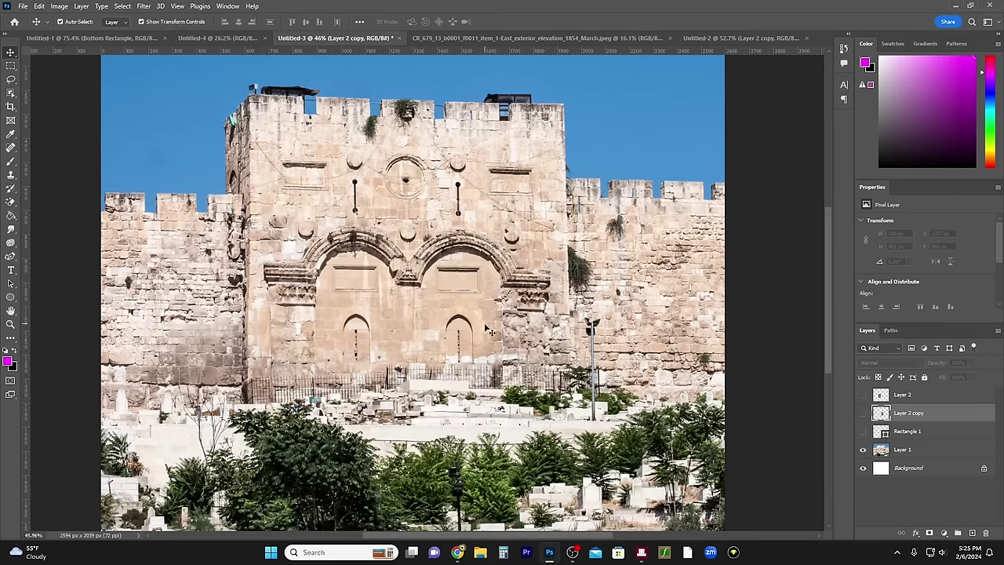
scroll(491, 332, "up", 4)
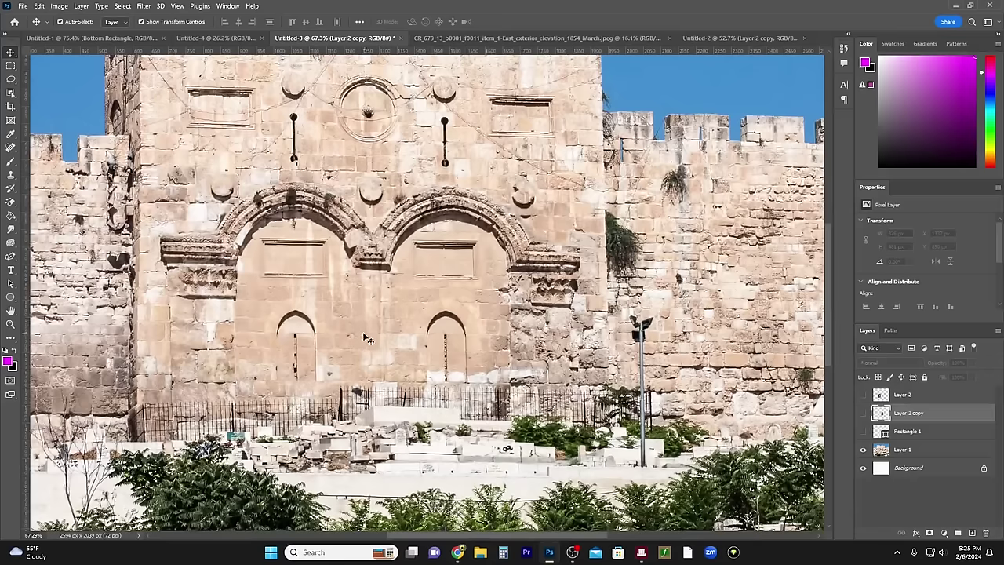
left_click_drag(492, 538, 476, 540)
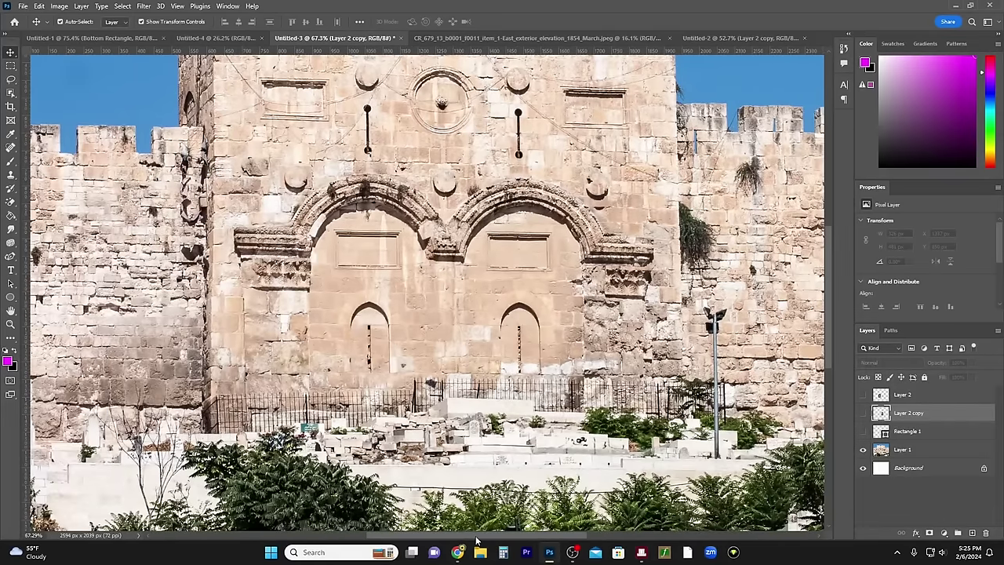
left_click(864, 394)
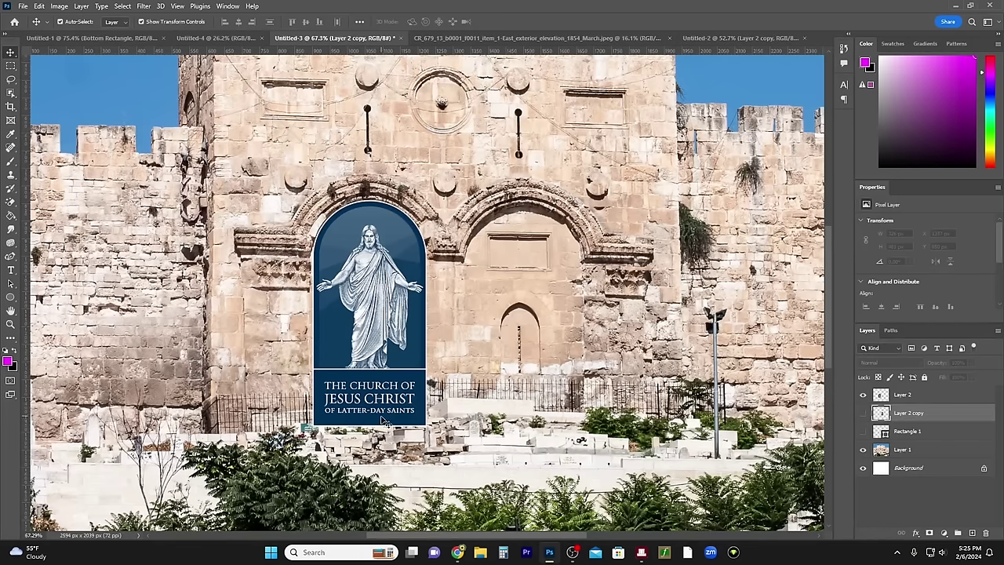
scroll(399, 368, "up", 3)
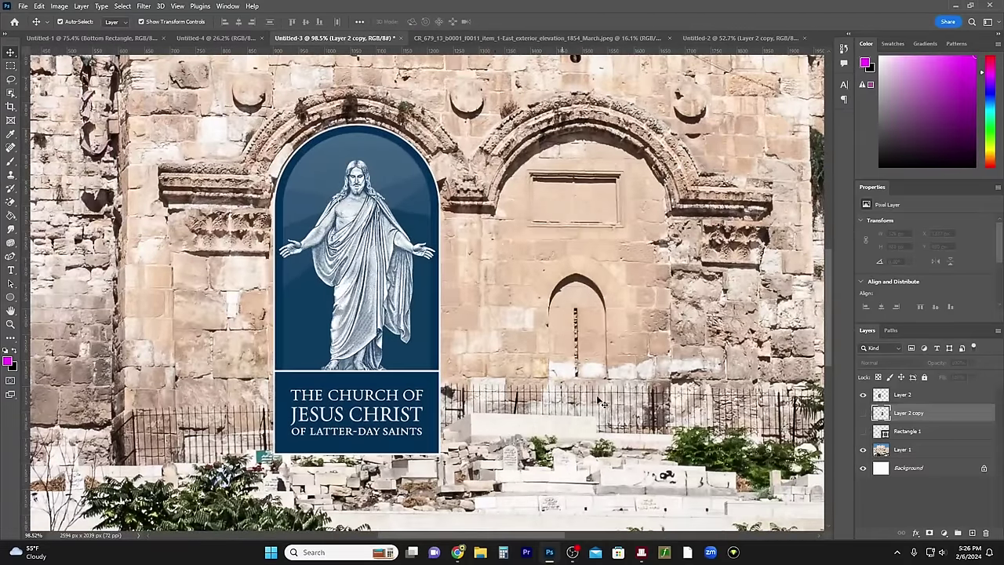
Step: Hide the Layer 2 emblem and show the green Rectangle 1 line at the base of the small arched niches
left_click(863, 394)
scroll(460, 386, "up", 4)
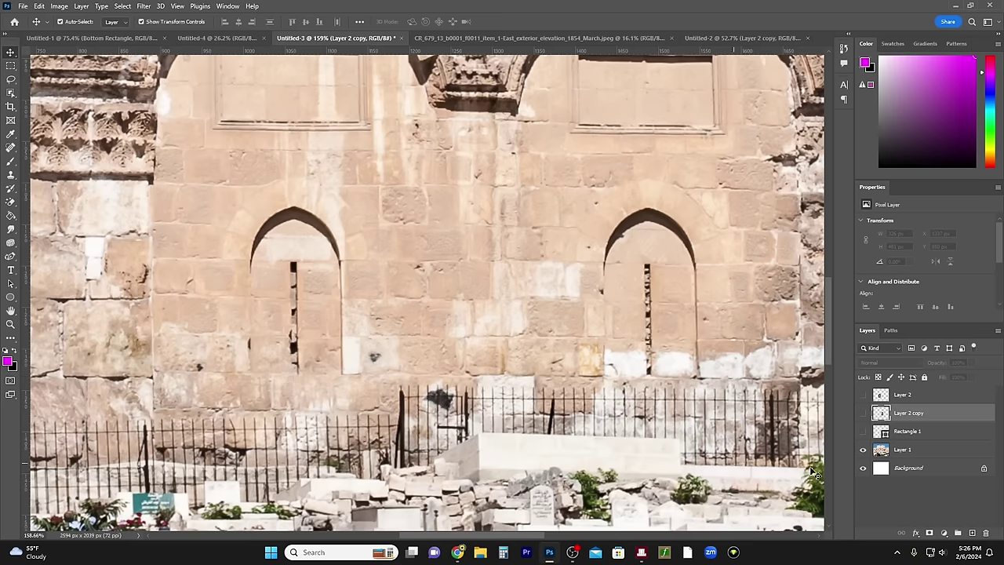
left_click(863, 432)
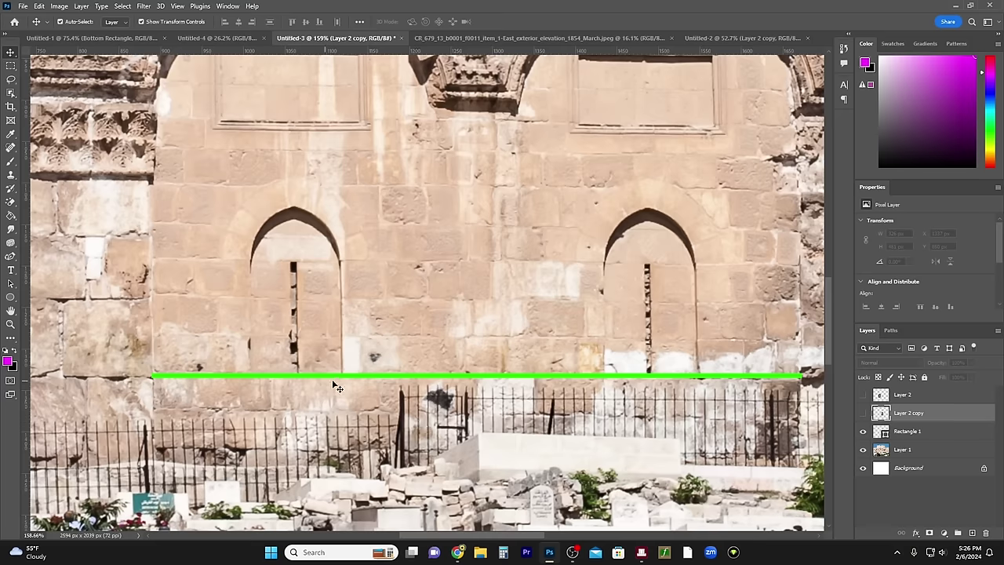
Step: Show Layer 2 again to compare the emblem's dividing line with the green line
left_click(864, 395)
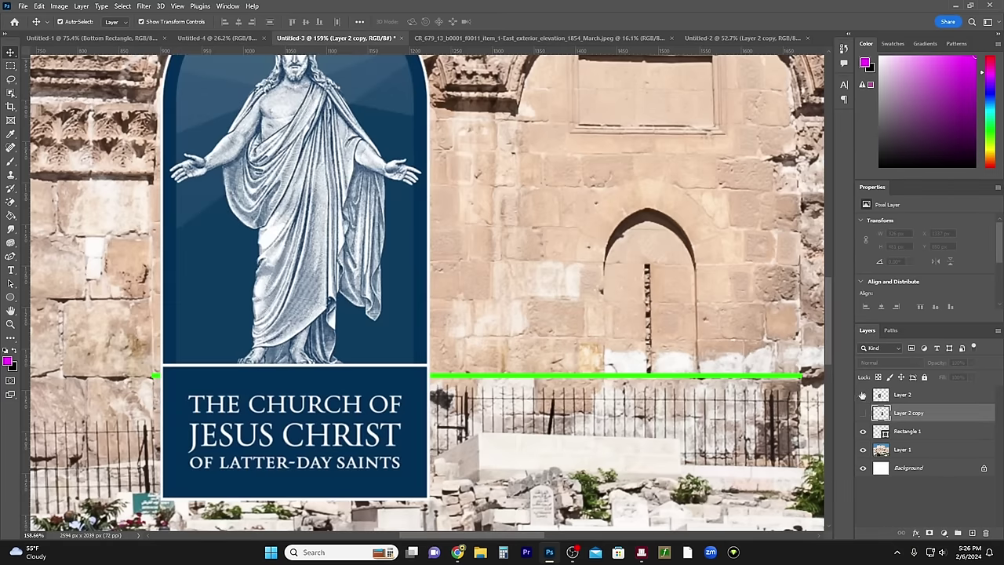
scroll(571, 393, "up", 3)
scroll(384, 427, "down", 1)
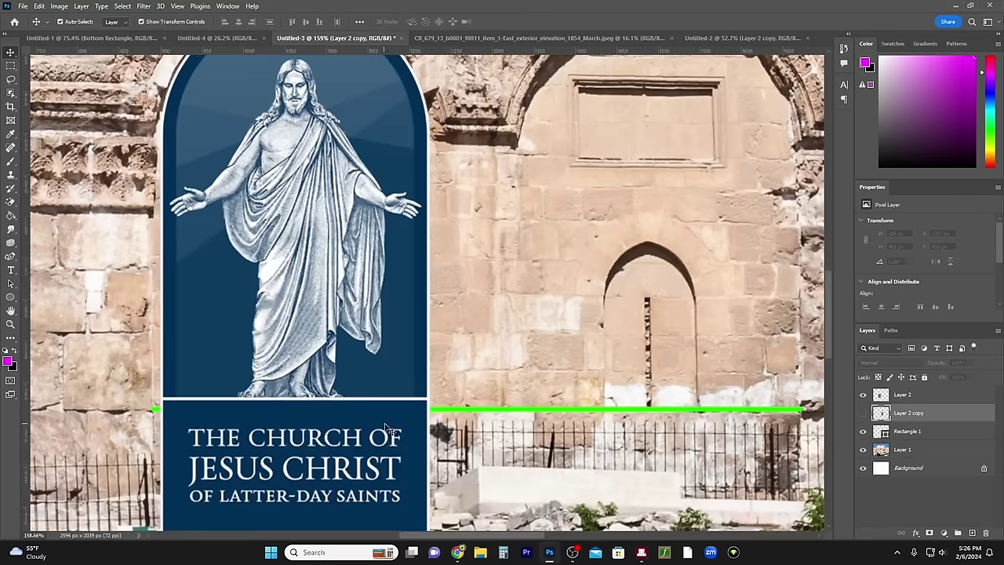
scroll(384, 427, "down", 1)
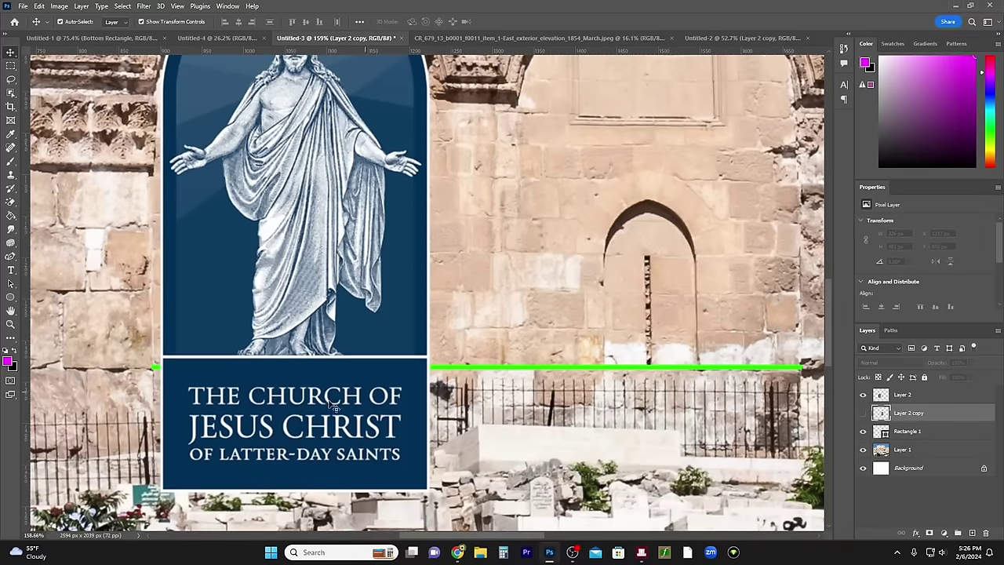
Step: Show Layer 2 copy over the right arch and compare both emblems with the gate's arches
left_click(863, 413)
scroll(639, 454, "up", 4)
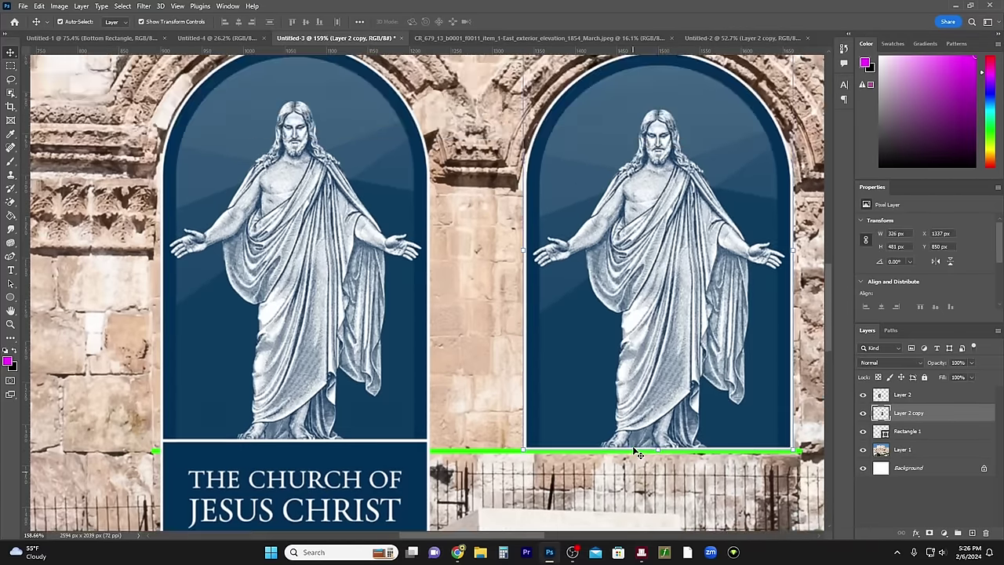
left_click_drag(468, 537, 499, 547)
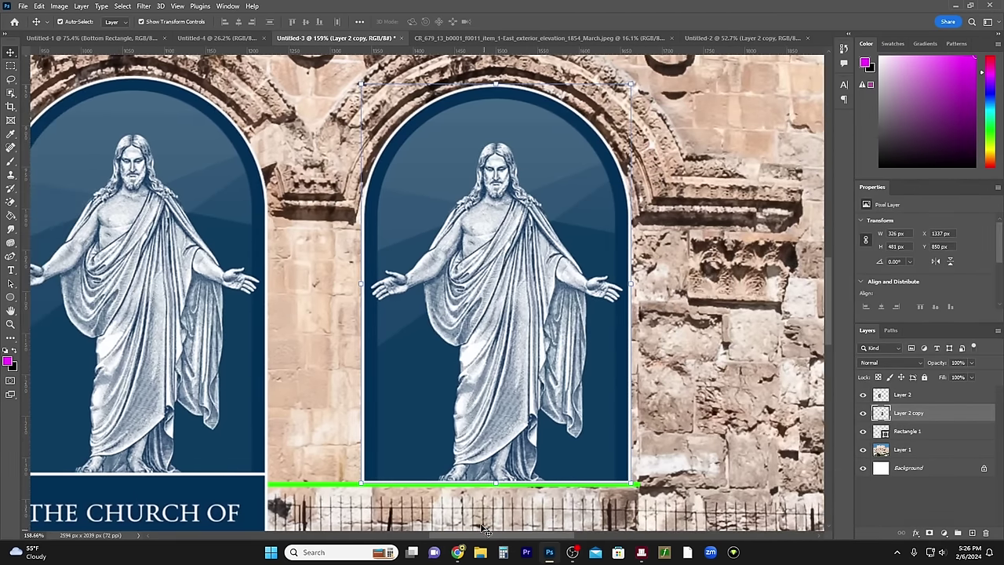
scroll(661, 451, "down", 5)
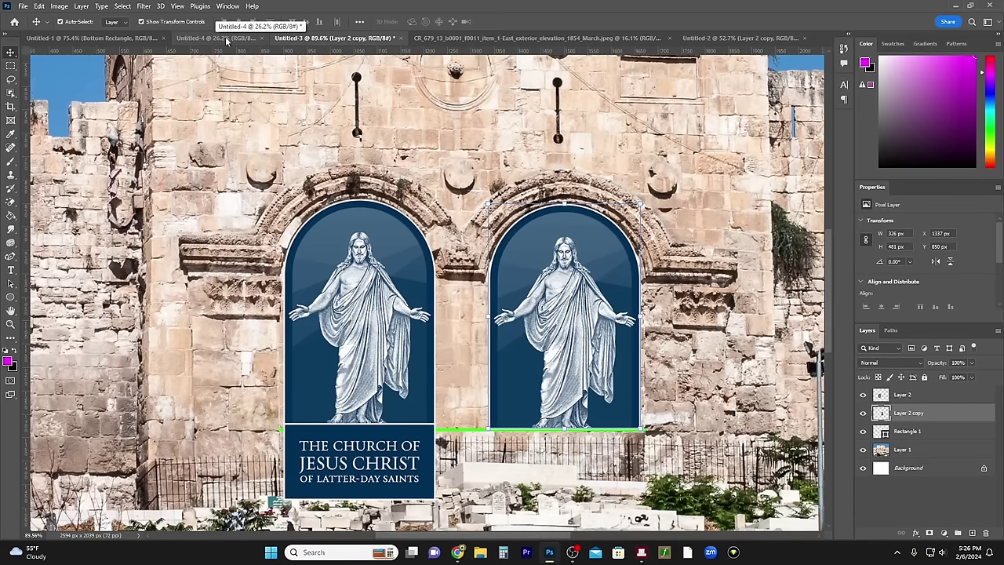
Step: Switch to the 1854 east exterior elevation document and examine the temple drawing from its spires to its base
left_click(440, 37)
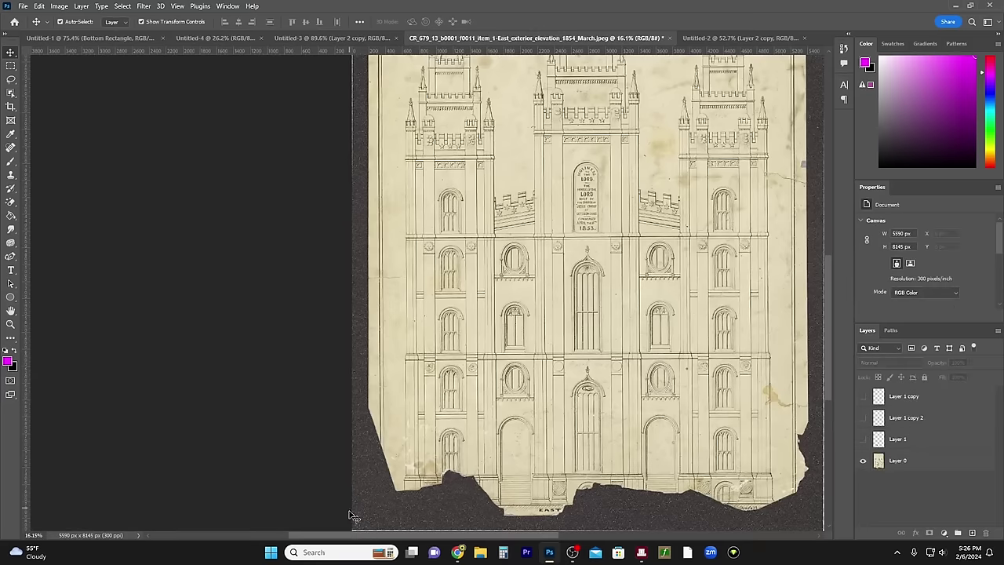
left_click_drag(360, 538, 416, 537)
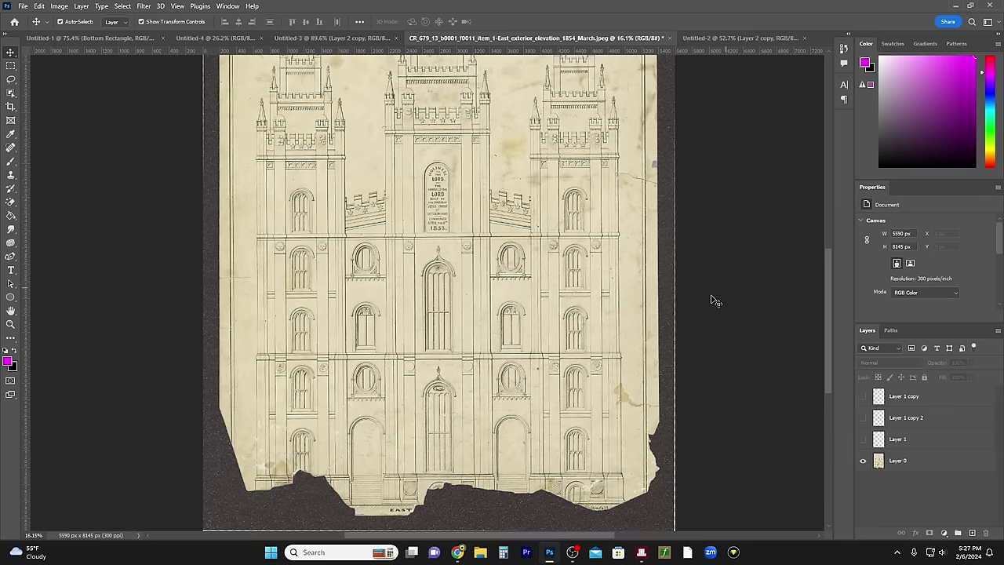
scroll(701, 374, "up", 5)
scroll(703, 376, "up", 3)
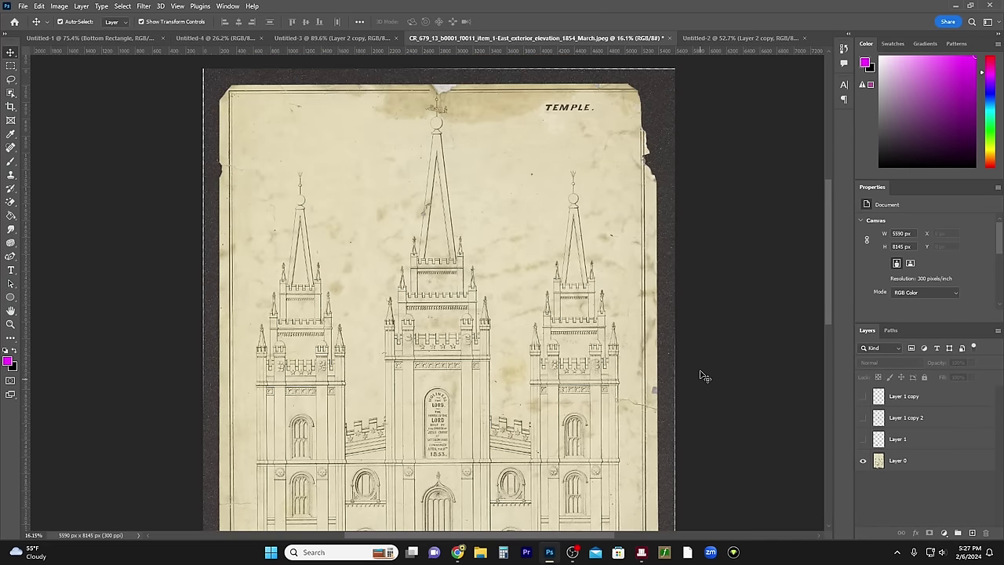
scroll(701, 375, "down", 5)
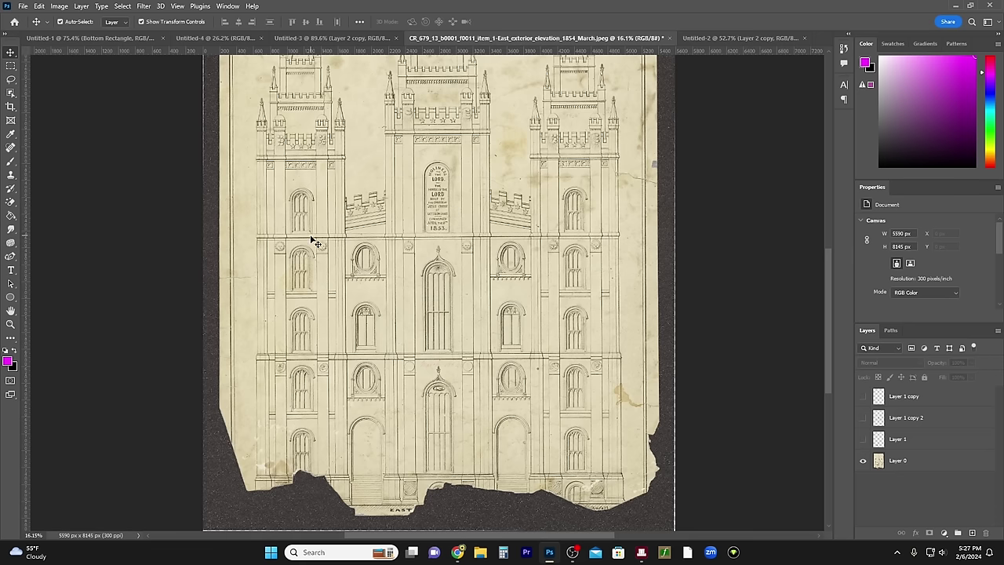
scroll(791, 416, "down", 1)
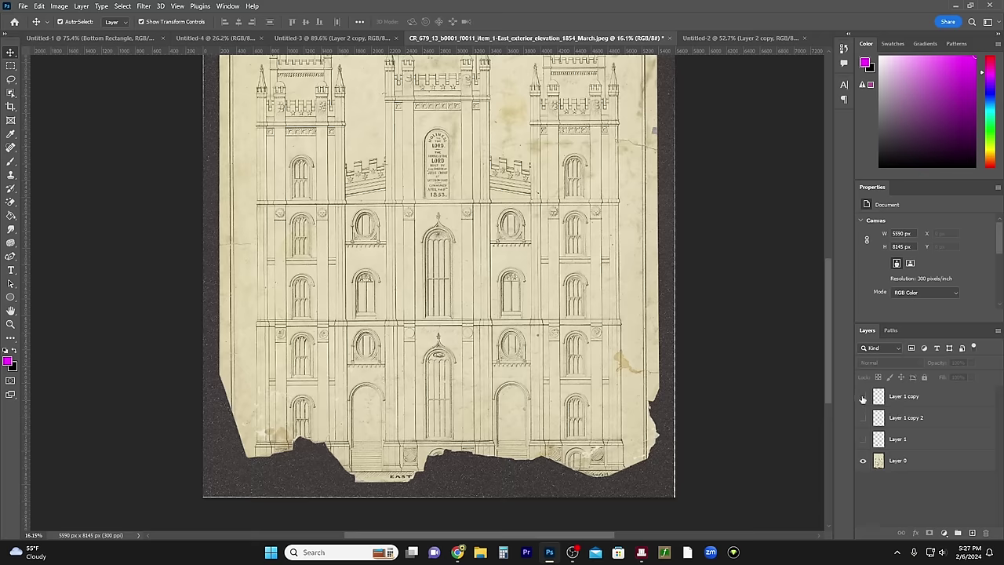
Step: Show the Layer 1 emblem over the temple's left doorway, keeping Layer 1 copy hidden
left_click(863, 398)
left_click(862, 397)
left_click(862, 439)
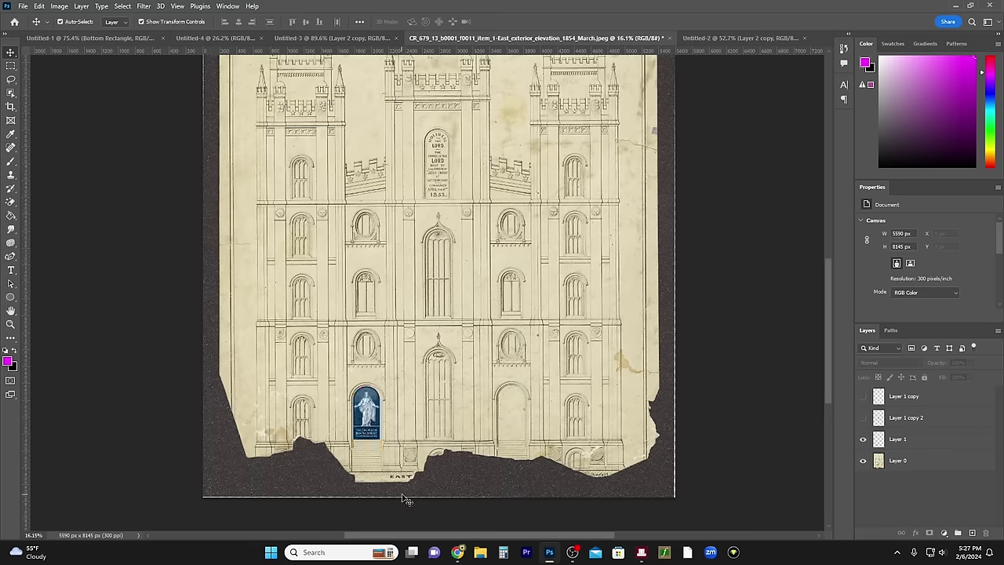
scroll(381, 489, "up", 6)
scroll(375, 383, "up", 1)
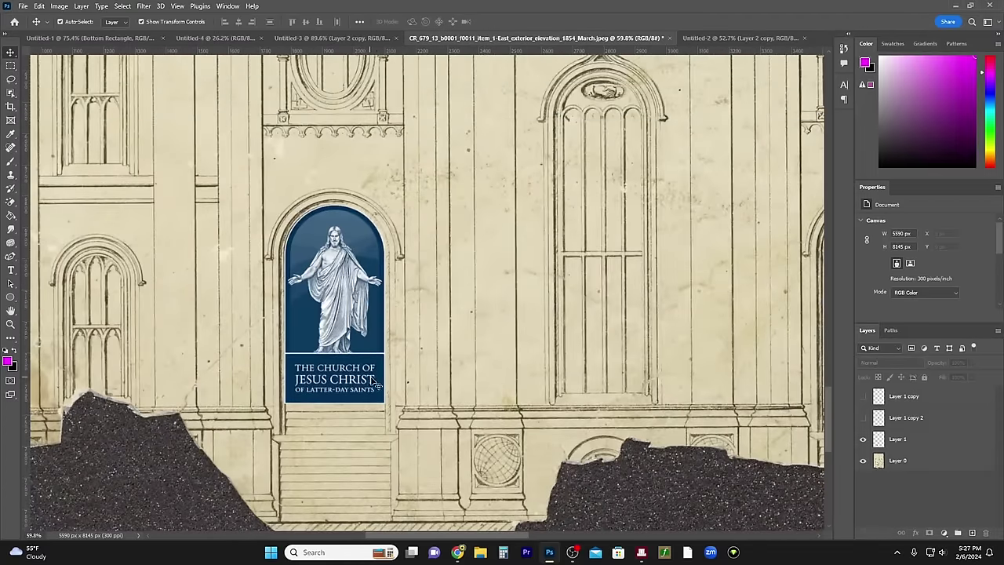
scroll(377, 382, "up", 2)
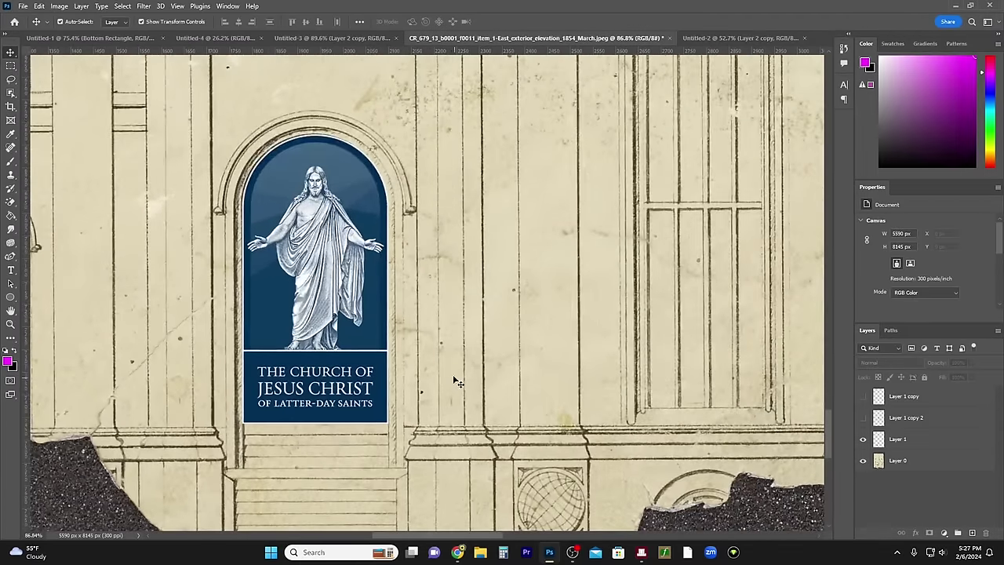
Step: Toggle the visibility of Layer 1 to compare the doorway and its steps with and without the emblem
left_click(863, 440)
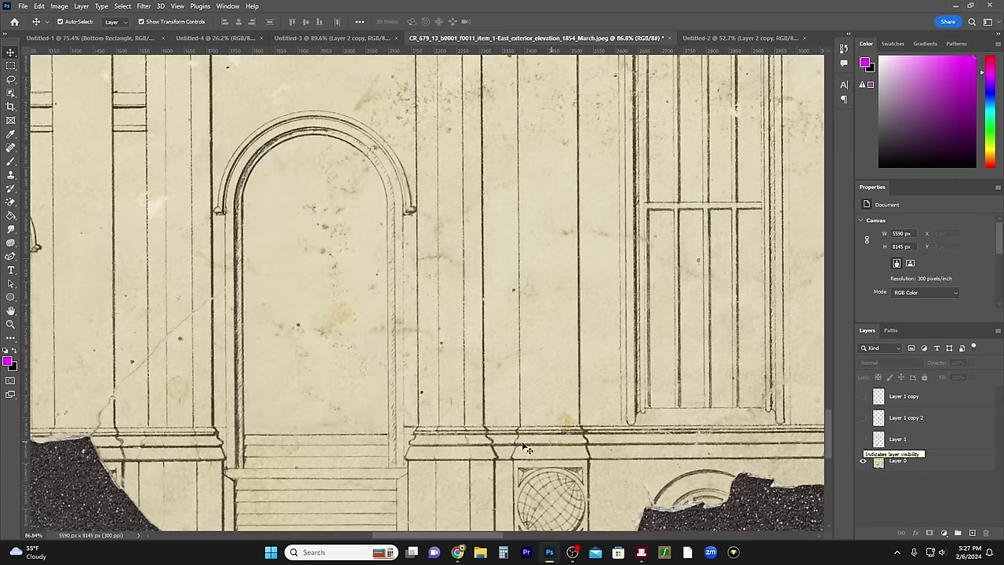
scroll(292, 490, "down", 3)
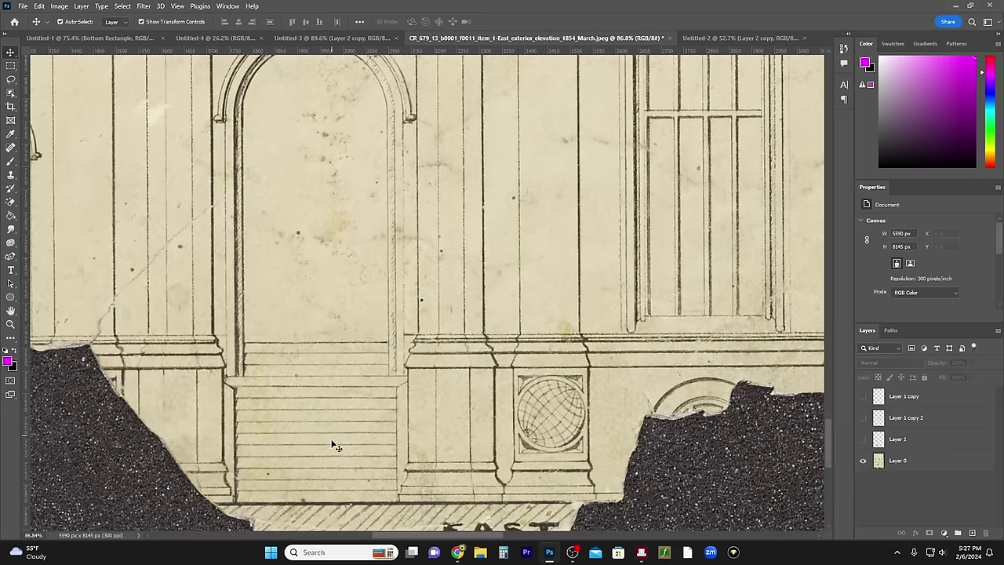
scroll(328, 431, "up", 2)
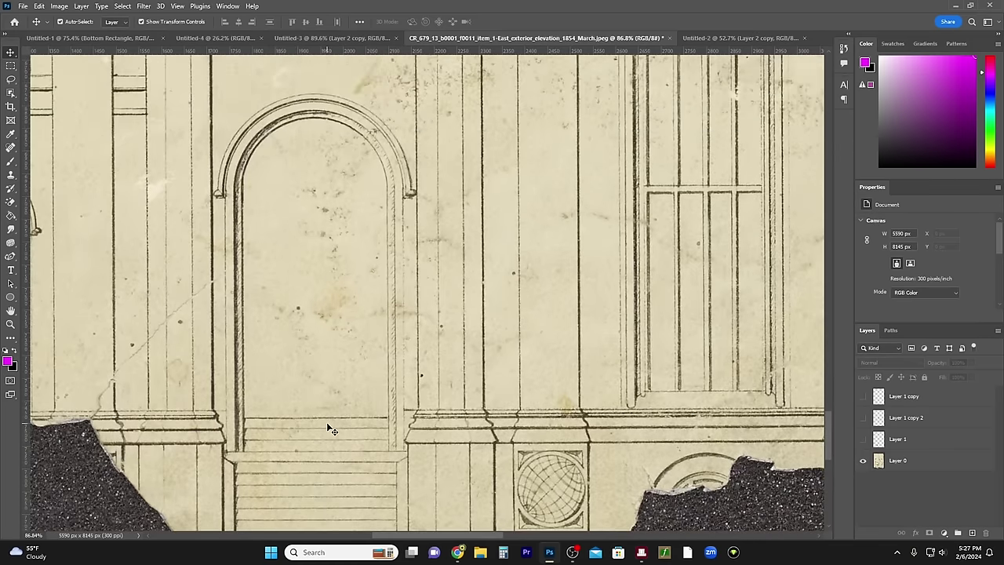
left_click(863, 439)
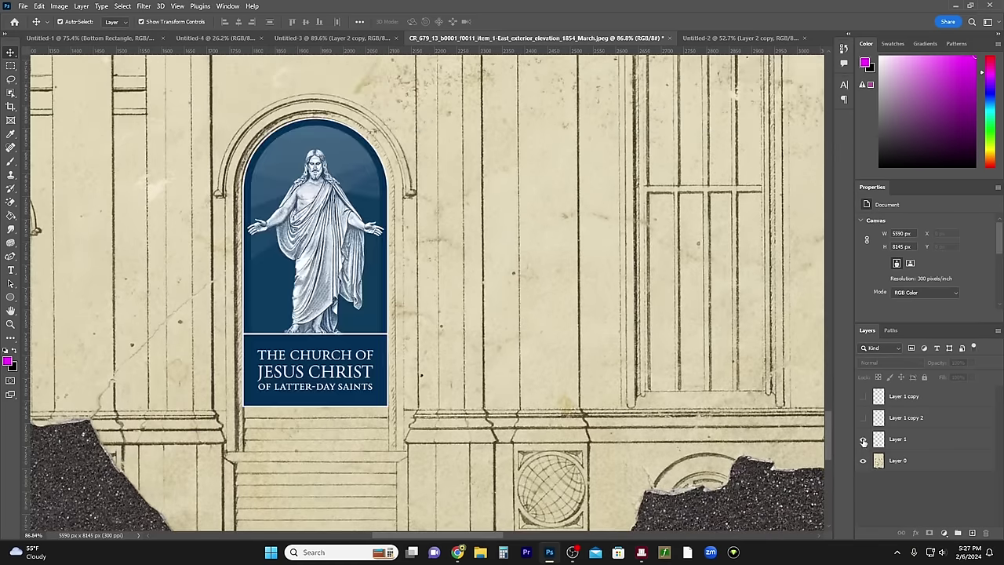
left_click(863, 439)
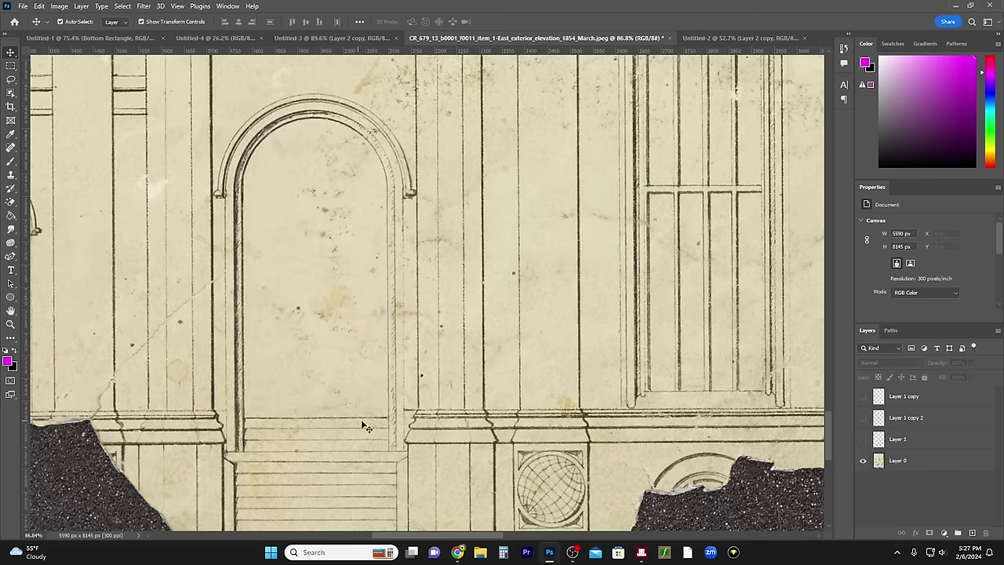
left_click(863, 439)
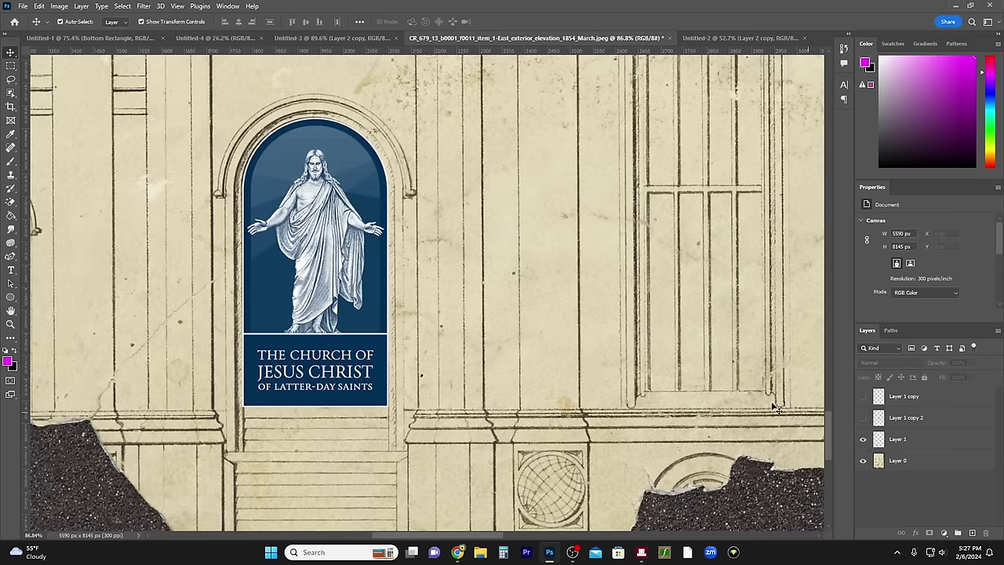
Step: Show the Layer 1 copy 2 emblem over the arched inscription panel on the temple's central tower
scroll(604, 333, "down", 3)
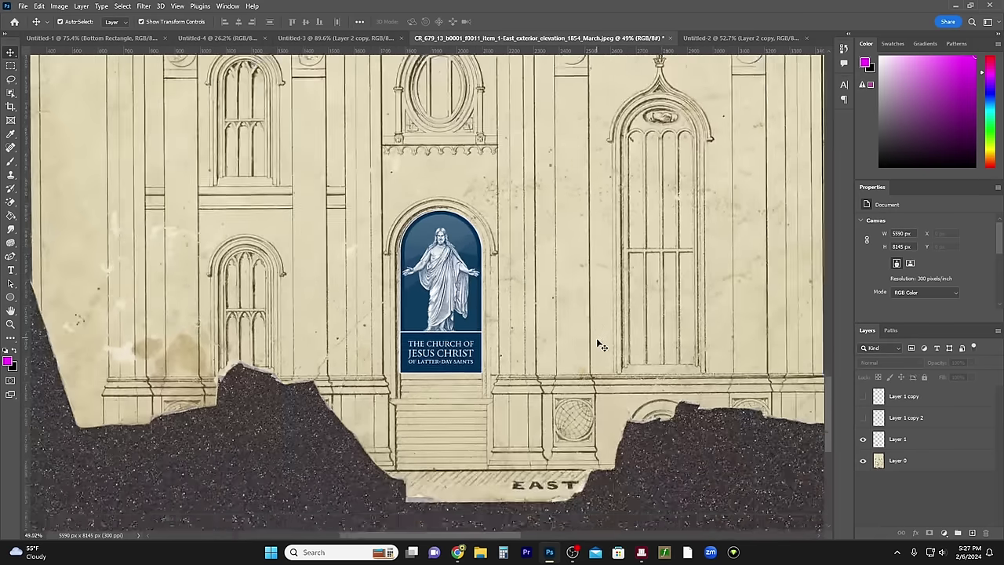
scroll(596, 343, "down", 2)
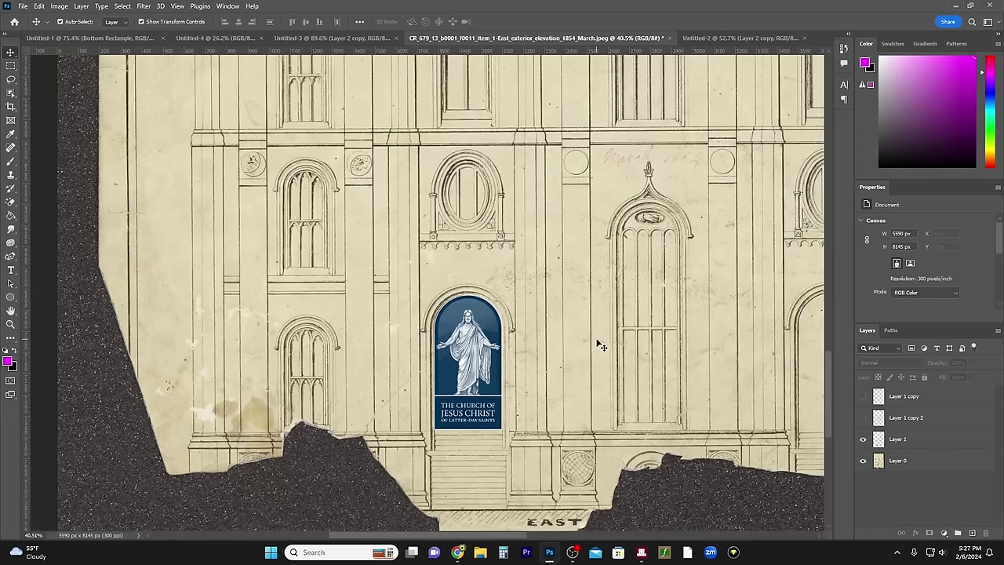
scroll(597, 346, "up", 4)
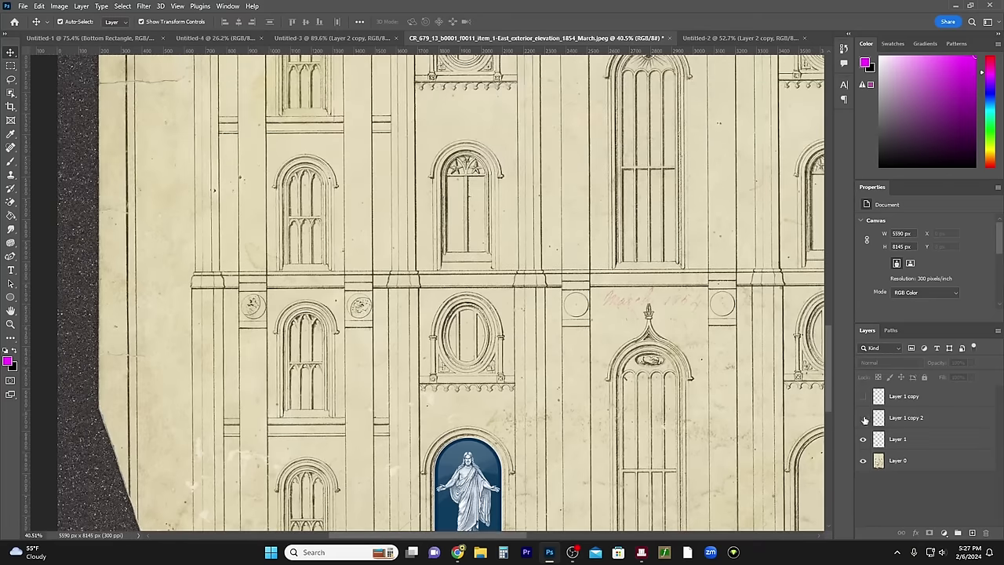
left_click(864, 419)
scroll(729, 374, "up", 10)
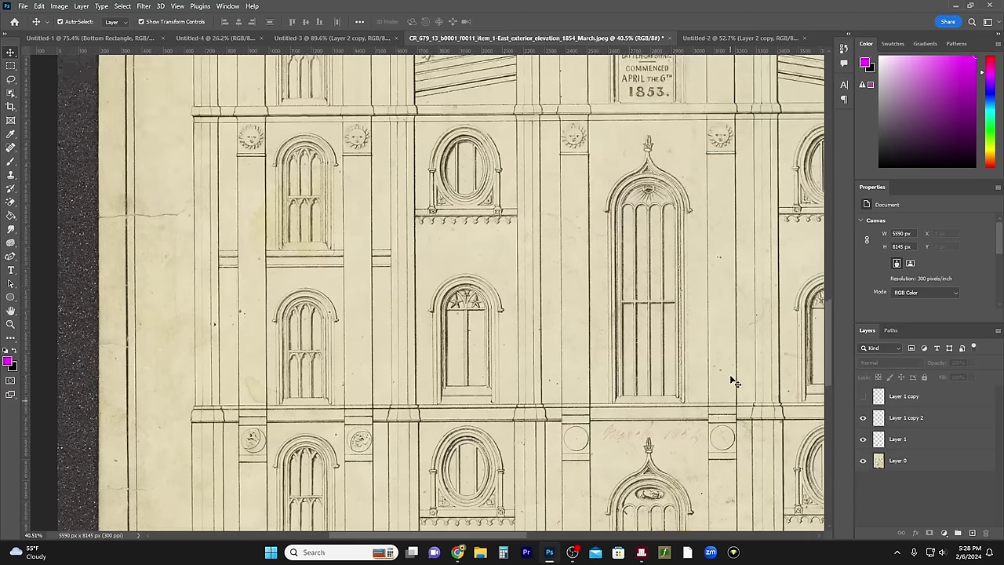
scroll(731, 381, "up", 2)
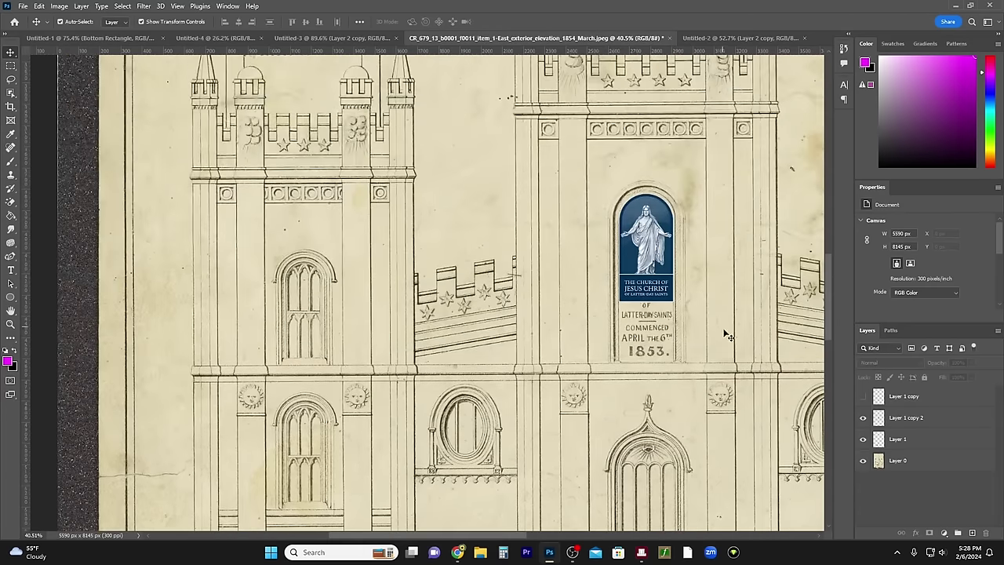
scroll(720, 298, "up", 2)
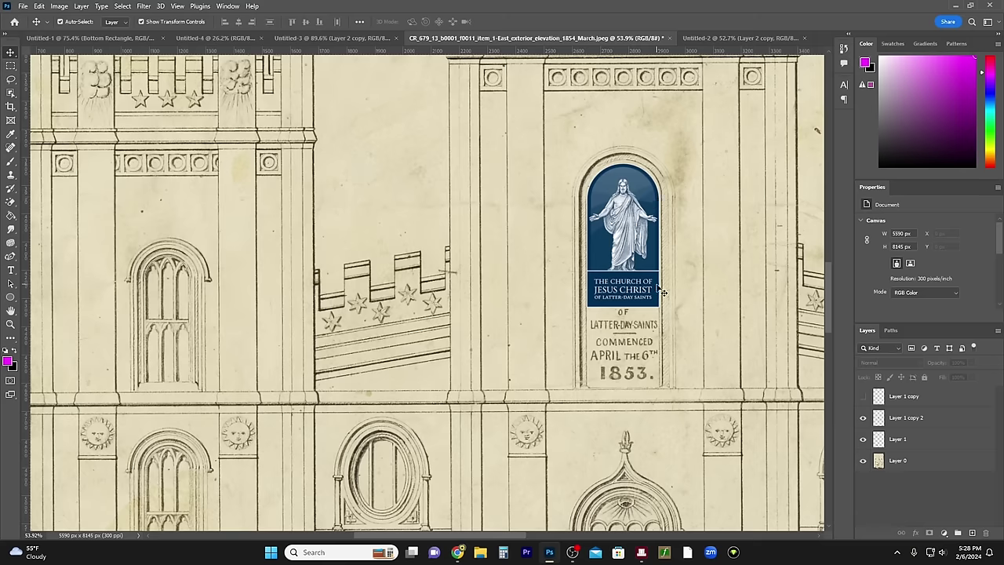
Step: Show the Layer 1 copy emblem over the lower arched window of the temple drawing's left tower
scroll(473, 396, "down", 5)
scroll(469, 399, "down", 2)
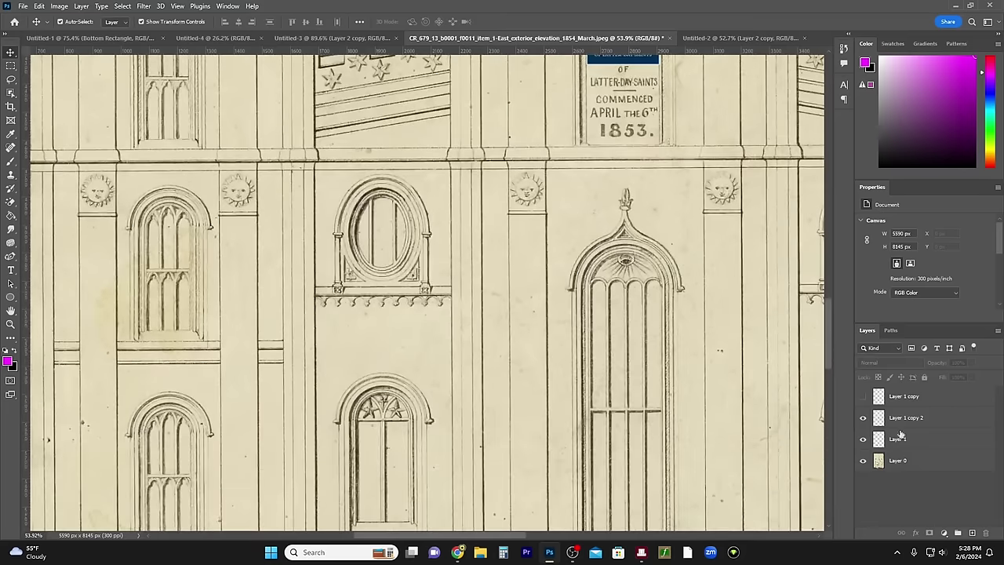
left_click(863, 396)
scroll(435, 401, "down", 10)
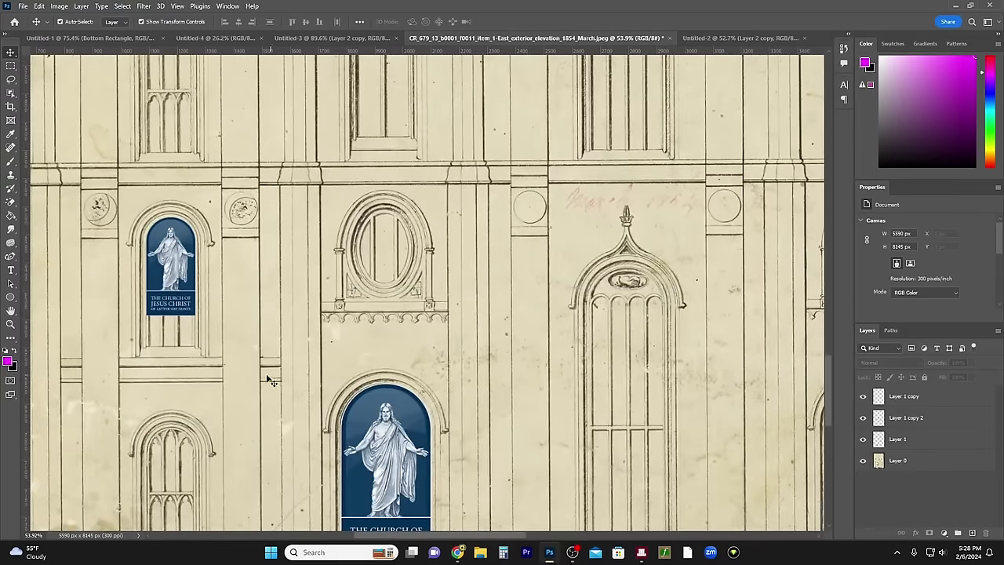
scroll(166, 286, "up", 4)
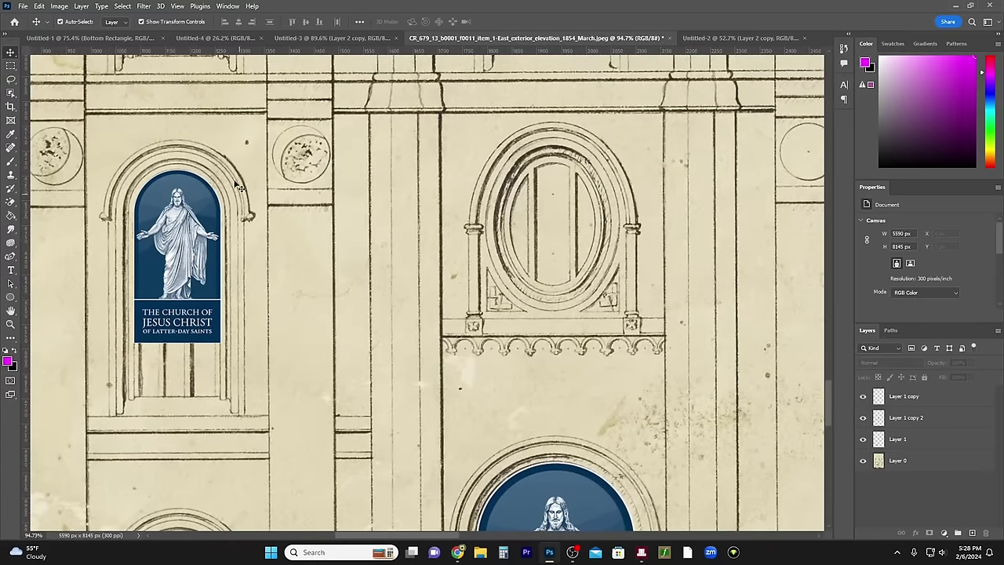
Step: Examine the lower facade, comparing the emblems over the tower window and doorway with the tall central arched window
scroll(563, 391, "down", 2)
scroll(563, 391, "down", 2)
scroll(563, 391, "down", 5)
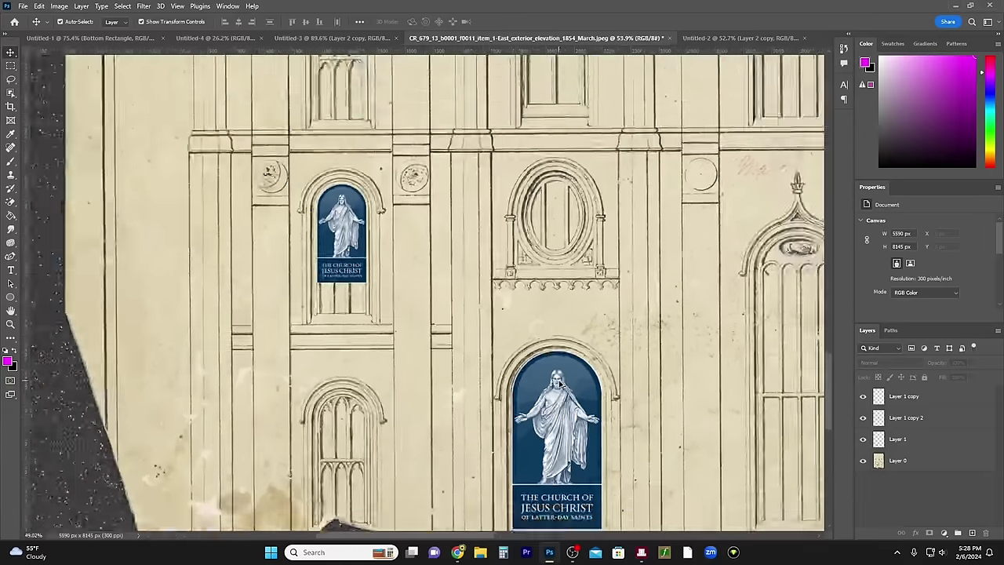
scroll(502, 540, "right", 5)
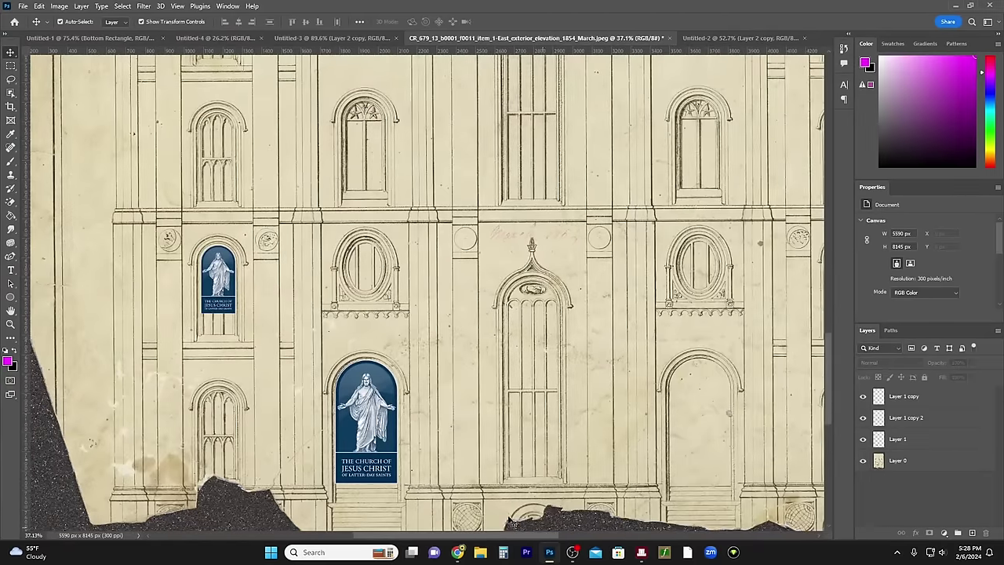
scroll(373, 461, "up", 3)
scroll(374, 461, "up", 1)
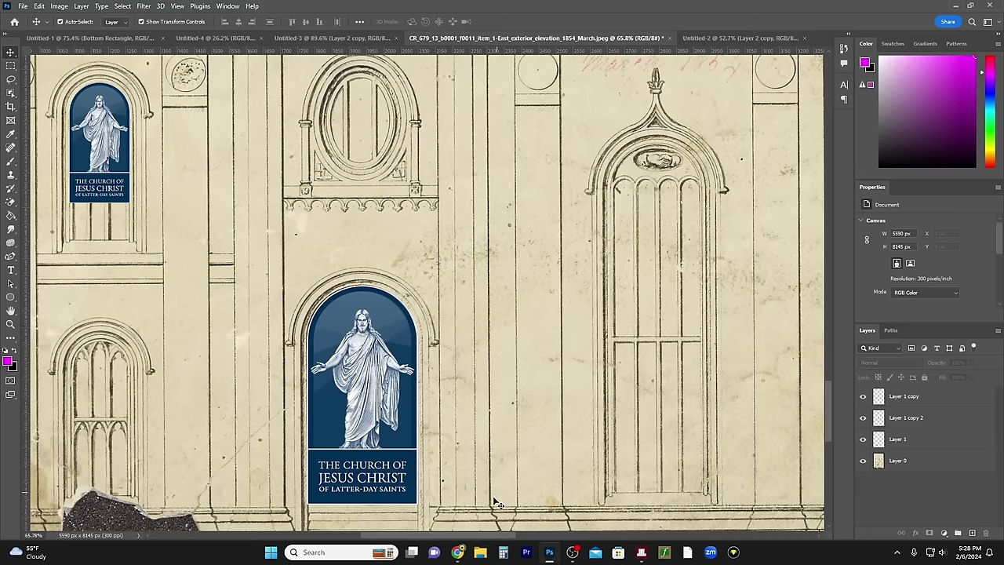
scroll(502, 486, "right", 3)
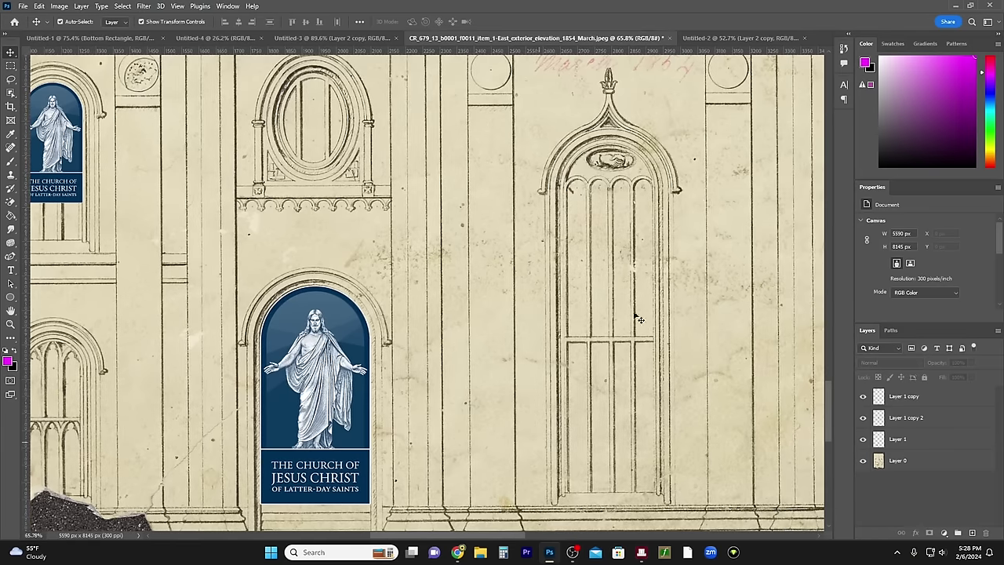
Step: Switch to the Untitled-2 night photo of the temple and show the Layer 2 copy emblems over its two doorways
left_click(714, 39)
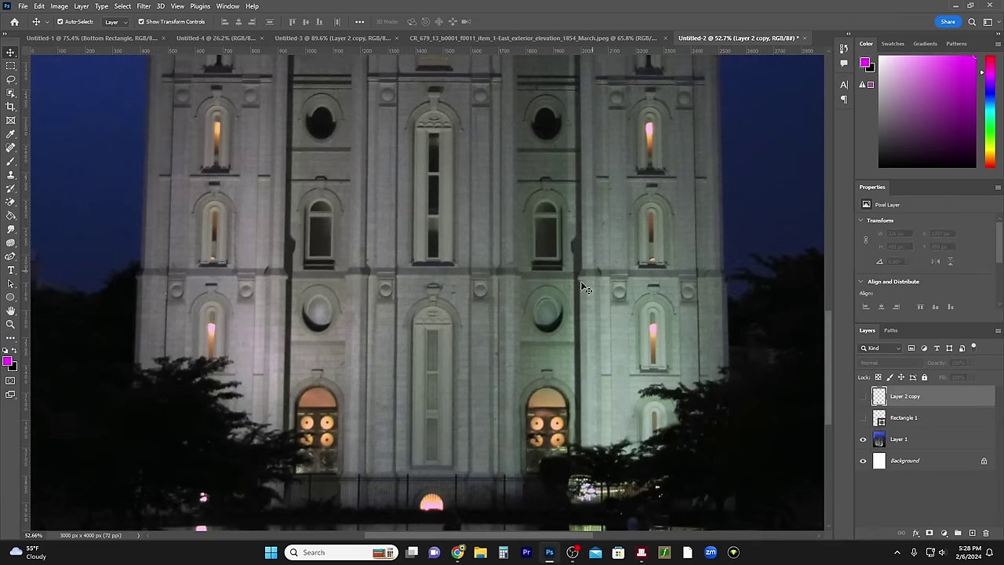
left_click(863, 396)
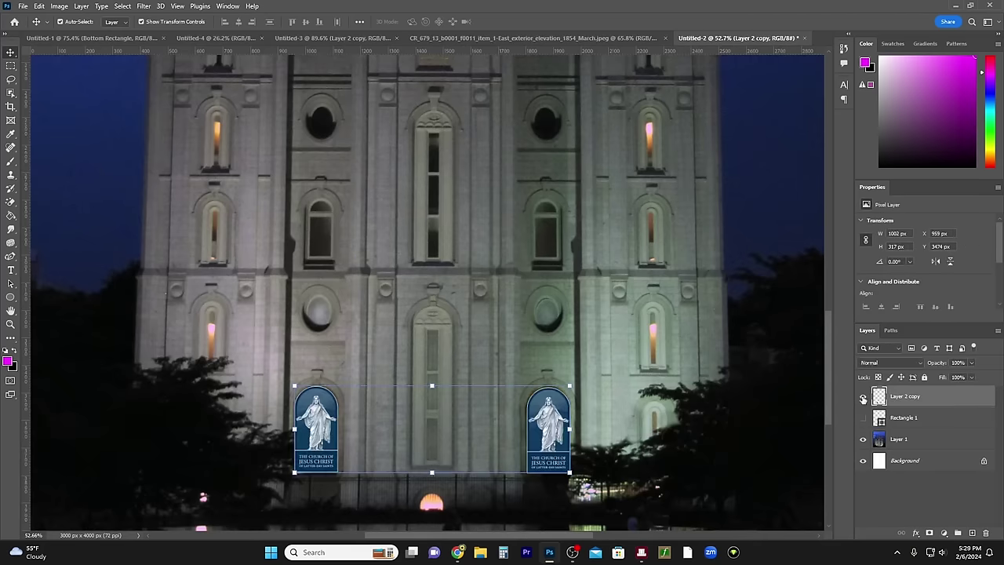
scroll(328, 480, "up", 4)
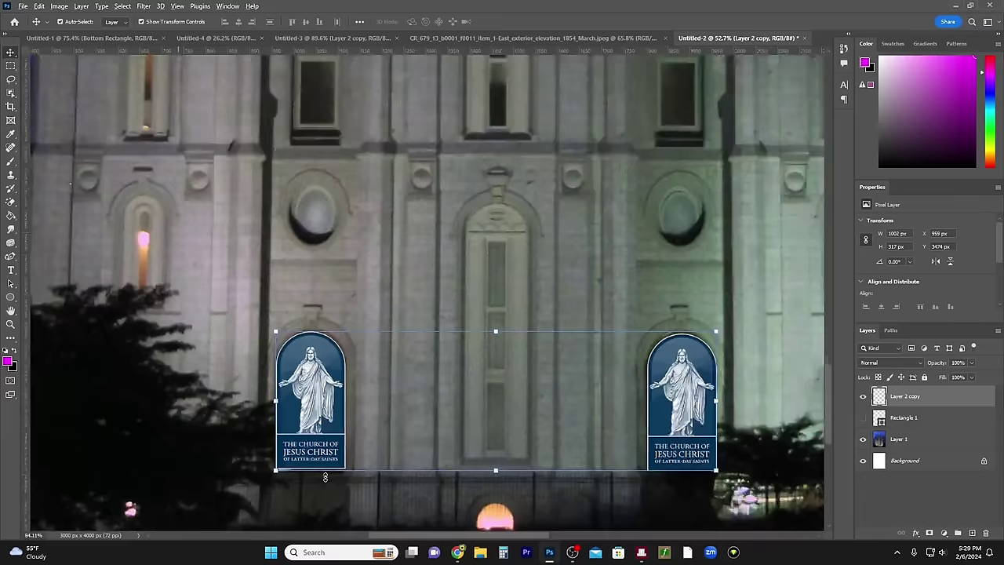
Step: Toggle the visibility of Layer 2 copy to compare the left doorway with and without the emblem, leaving it shown
left_click(864, 397)
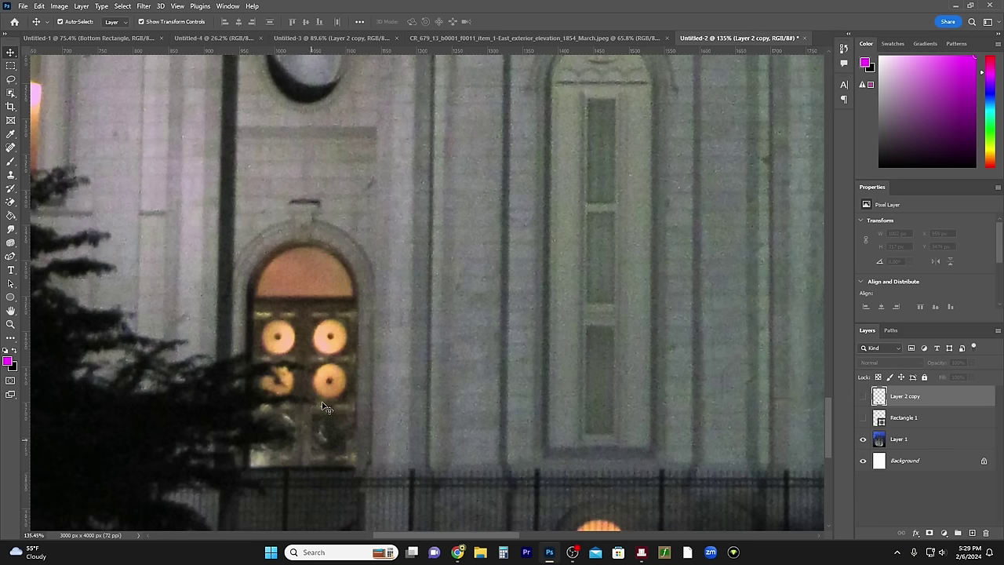
scroll(308, 490, "down", 1)
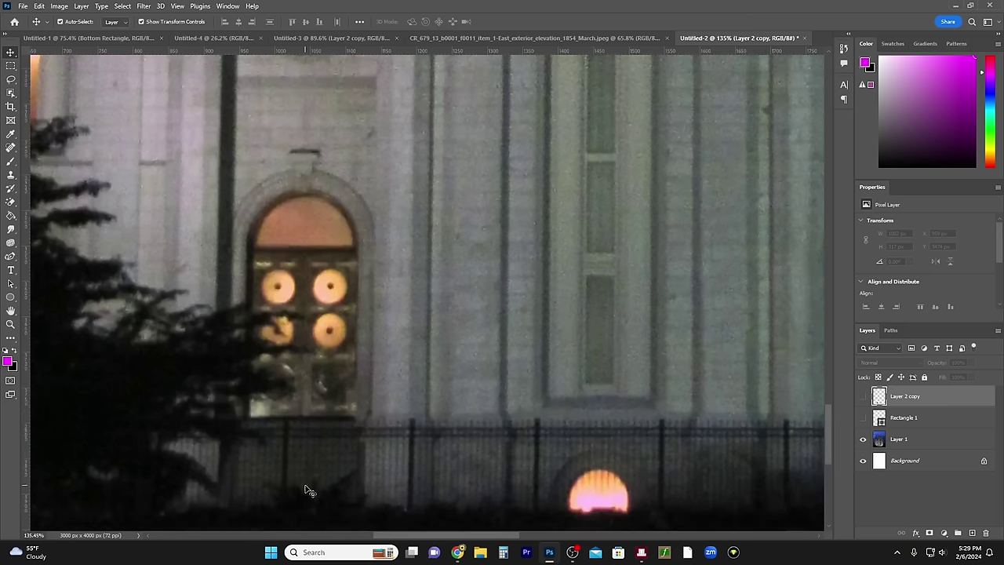
left_click(863, 398)
left_click(429, 433)
mouse_move(407, 539)
left_mouse_down()
mouse_move(492, 538)
mouse_move(388, 537)
left_mouse_up()
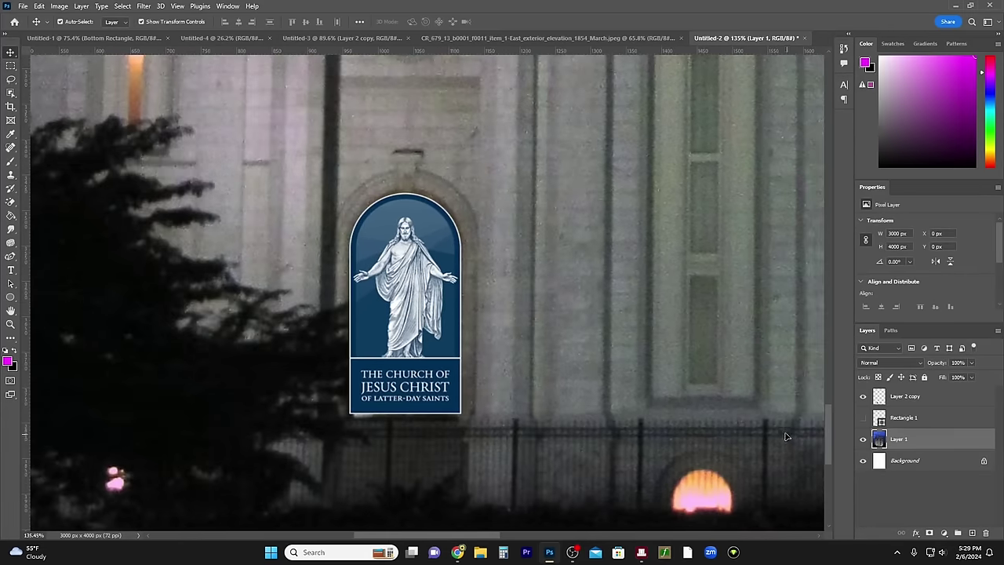
Step: Examine the temple photo from its base to its spires with both doorway emblems in place
scroll(648, 352, "down", 5)
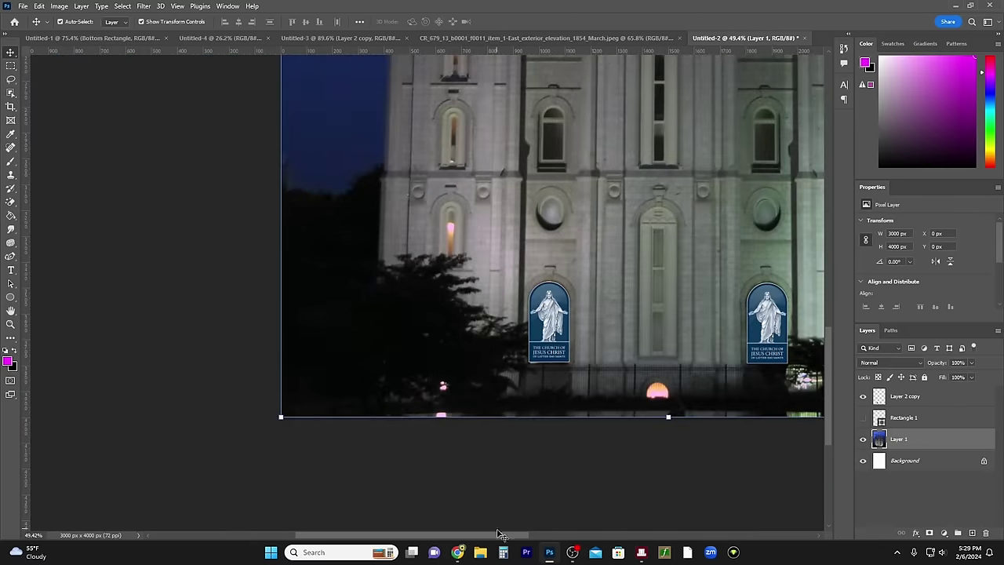
scroll(646, 356, "right", 5)
scroll(608, 374, "up", 3)
scroll(608, 374, "up", 2)
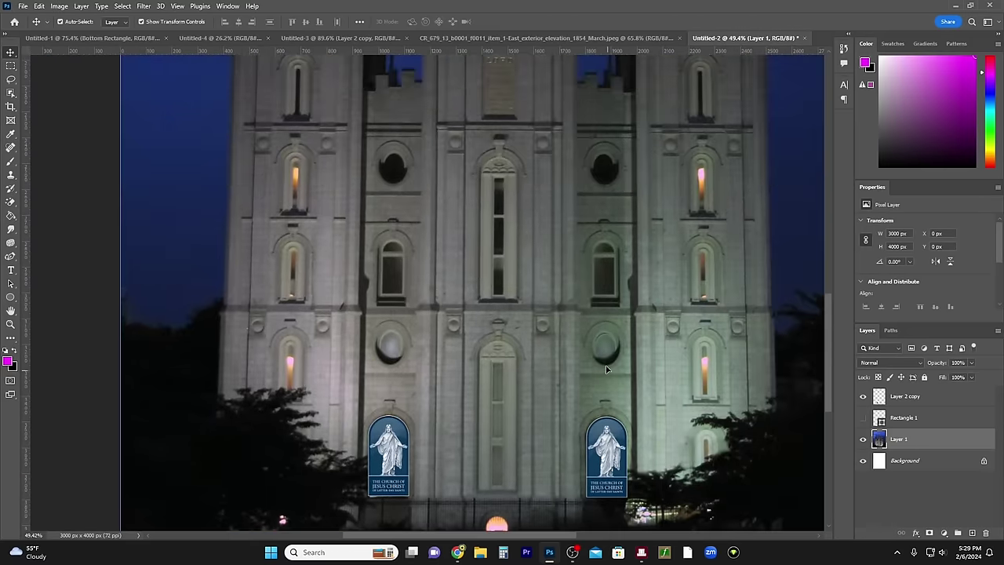
scroll(596, 349, "down", 2)
scroll(627, 362, "up", 2)
scroll(634, 353, "down", 2)
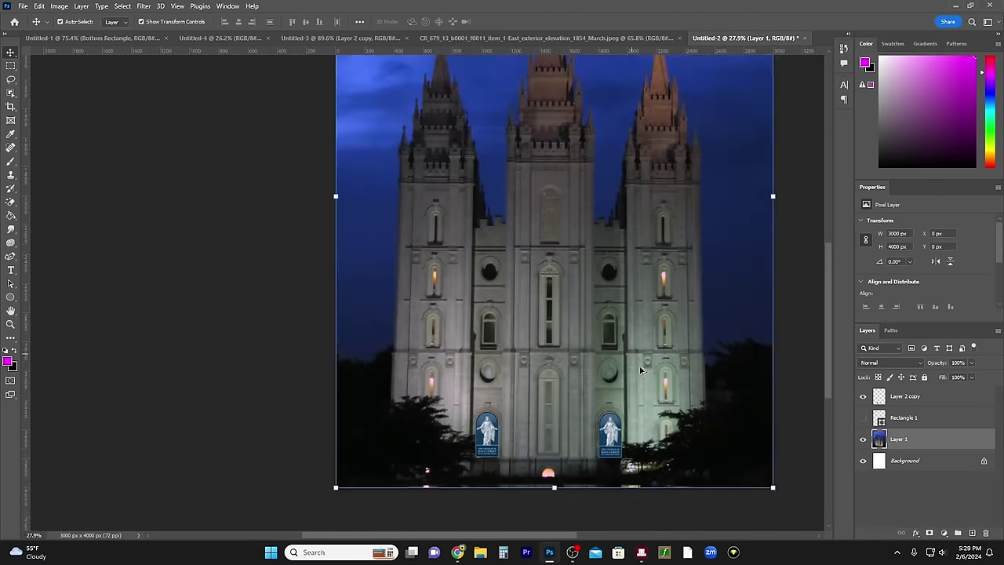
scroll(633, 353, "up", 2)
left_click_drag(545, 536, 576, 528)
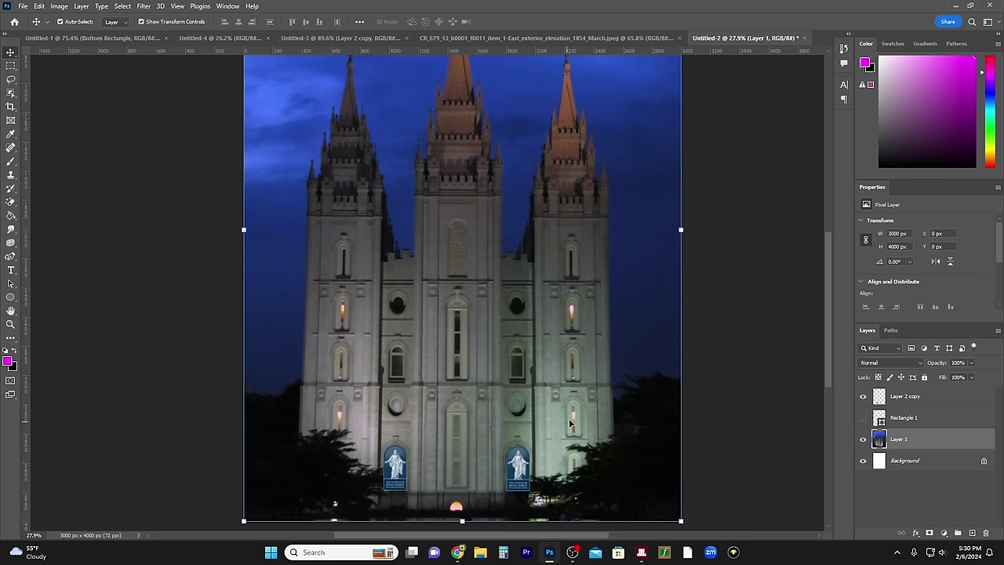
Step: Switch to Virtual New Testament, examine the temple's wall from the Mount of Olives, and go to the Temple Mount viewpoint
mouse_move(640, 555)
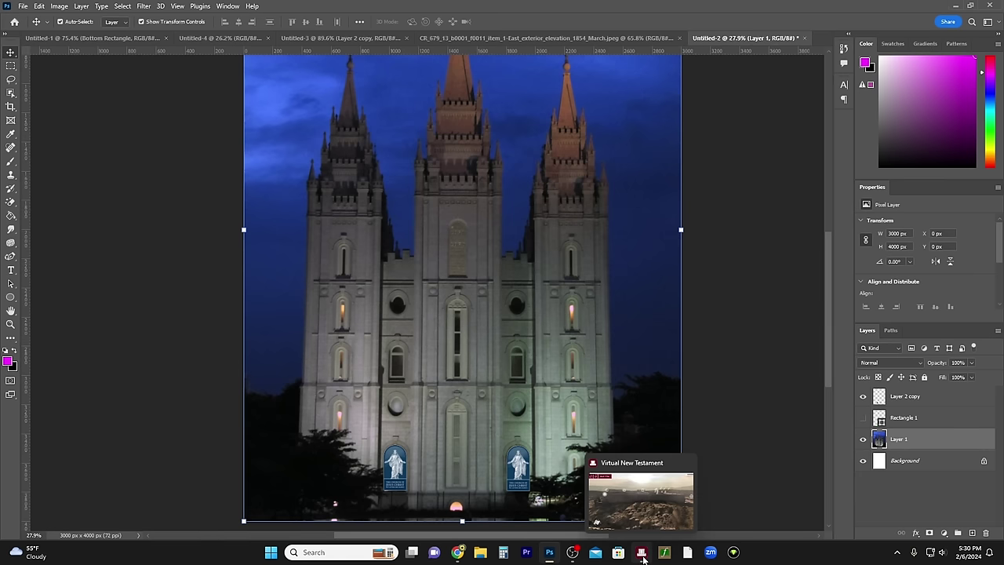
left_click(641, 554)
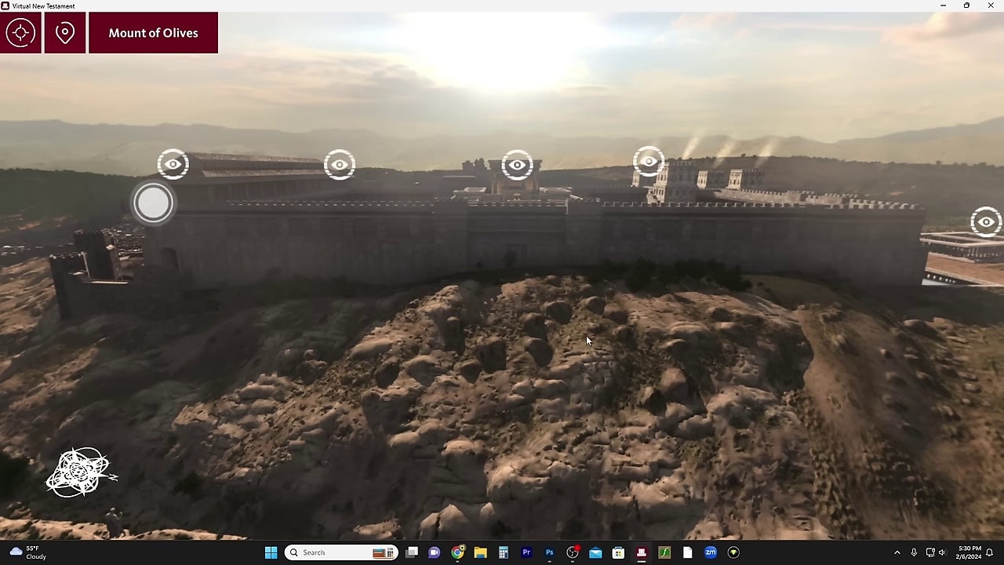
left_click_drag(529, 293, 420, 321)
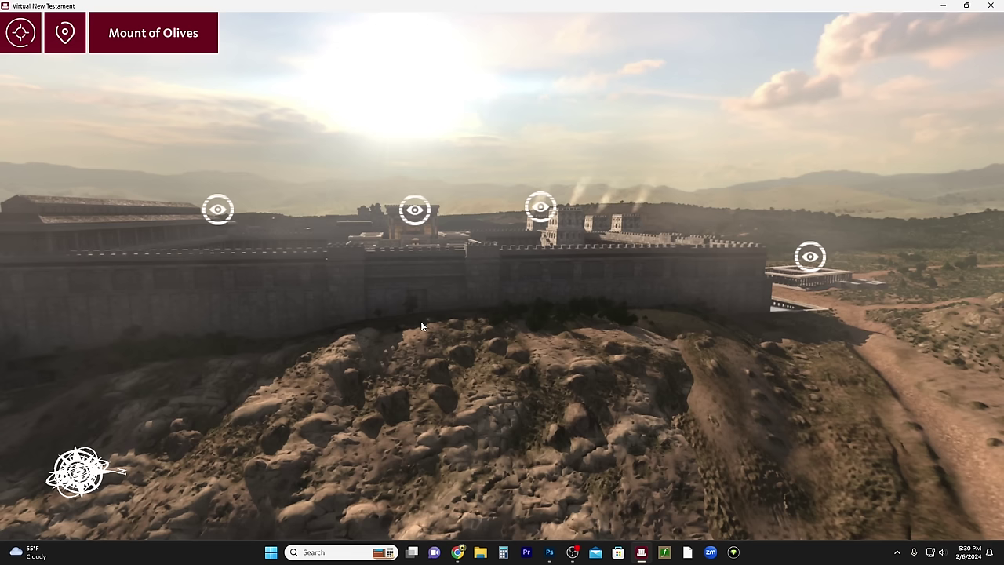
left_click_drag(413, 354, 548, 341)
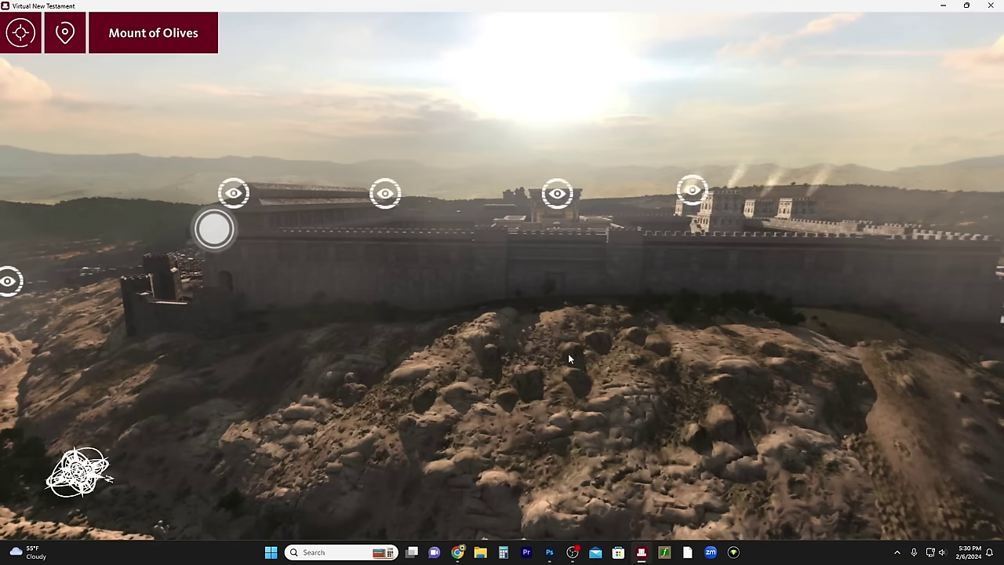
left_click_drag(562, 348, 530, 331)
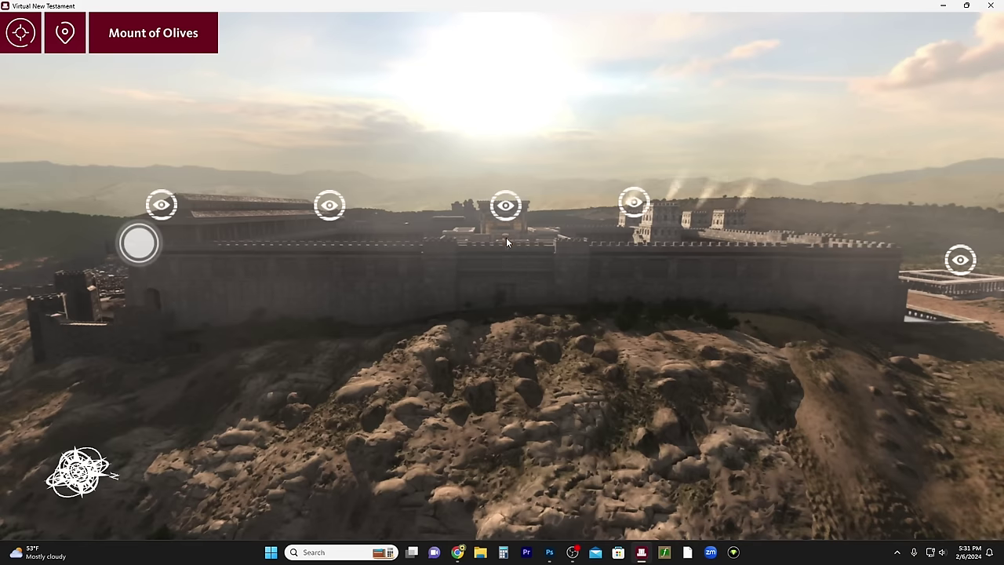
left_click(163, 206)
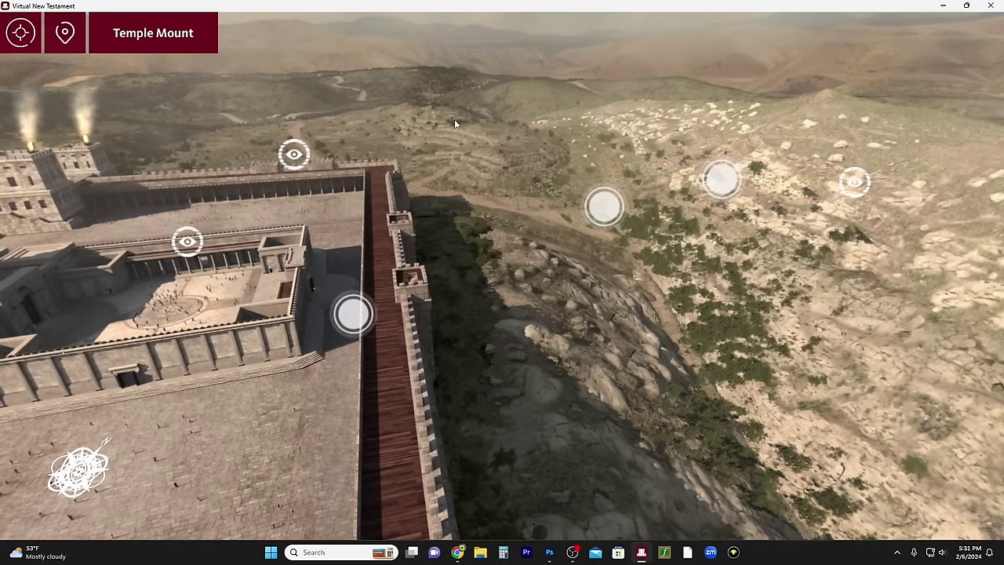
Step: Switch to the 360cities Golden Gate panorama in Chrome and view the arcaded building on the distant hillside up close
key("alt+Tab")
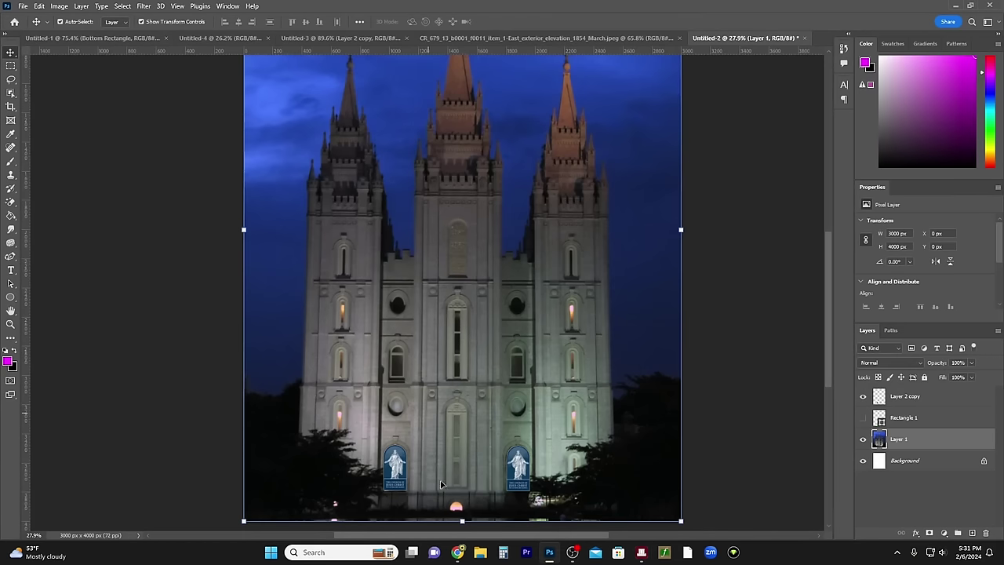
mouse_move(463, 554)
left_click(438, 513)
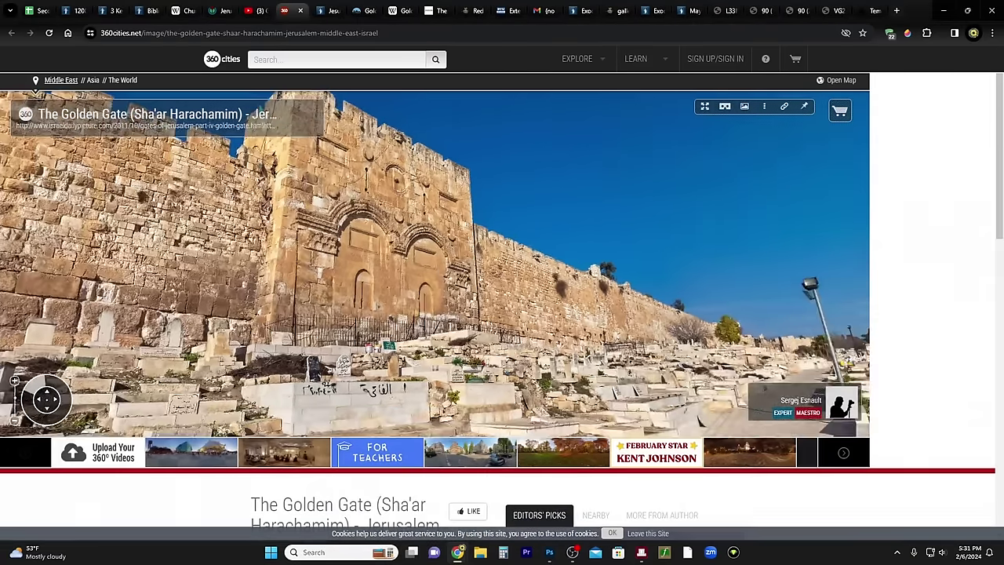
left_click_drag(541, 313, 641, 313)
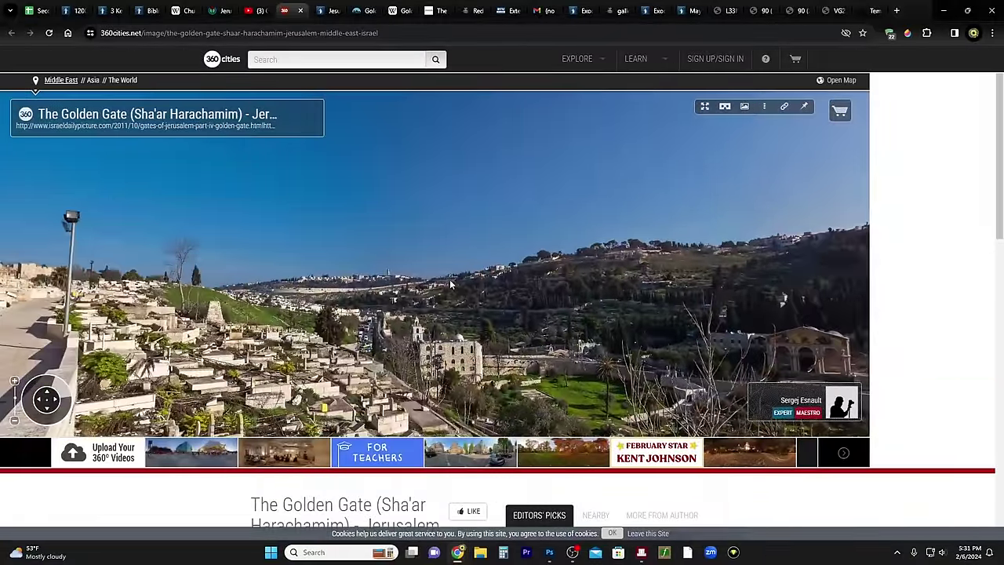
scroll(460, 298, "up", 5)
scroll(515, 350, "up", 3)
left_click_drag(514, 350, 440, 280)
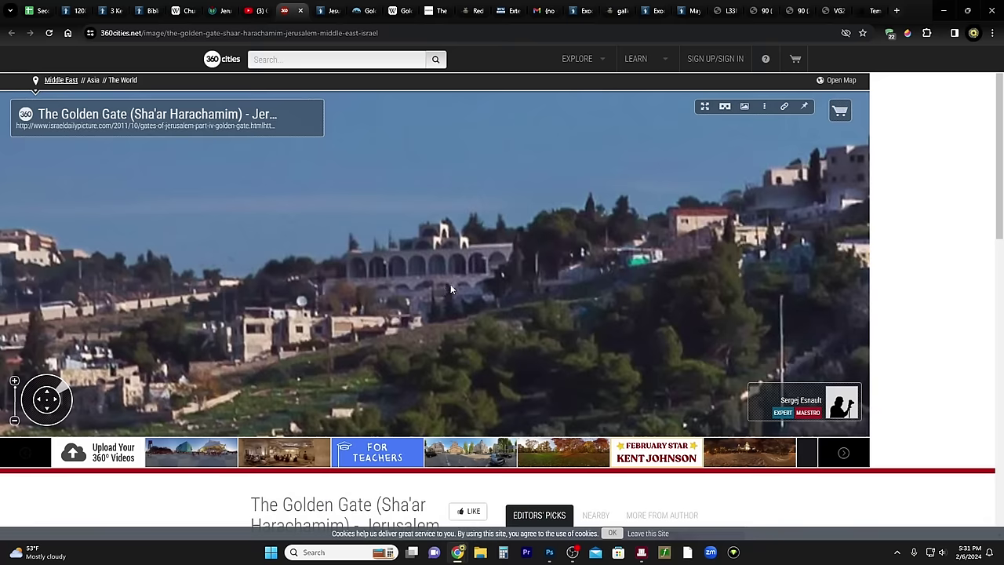
Step: Examine the arcaded hillside building up close and within its wider valley setting, and return the panorama to the Golden Gate
scroll(438, 314, "down", 5)
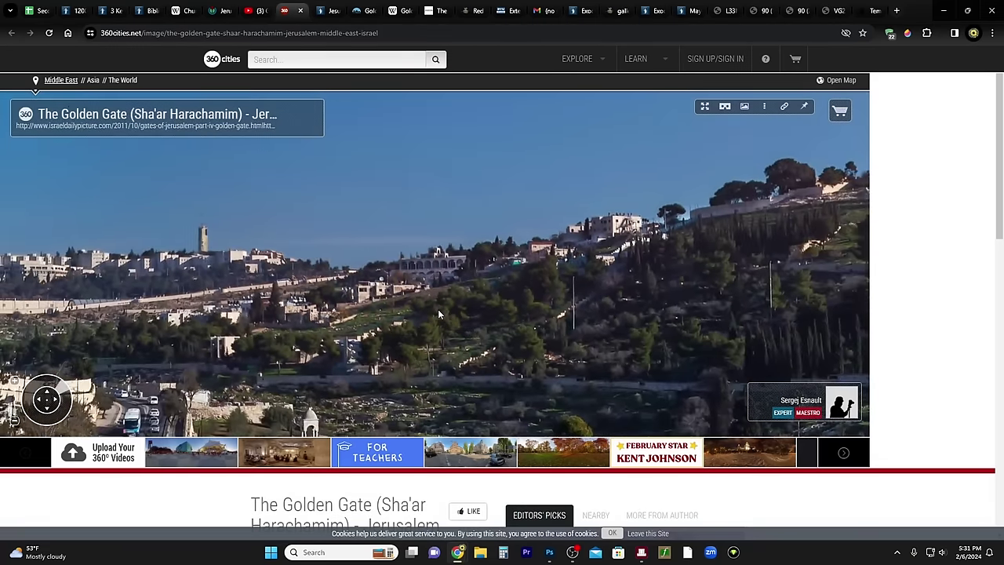
scroll(441, 275, "up", 5)
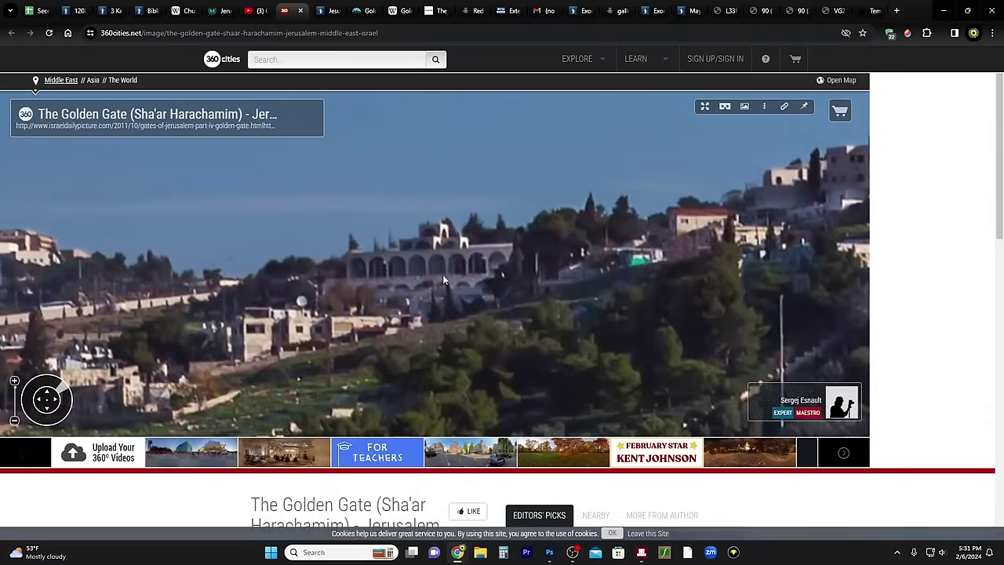
scroll(423, 286, "down", 5)
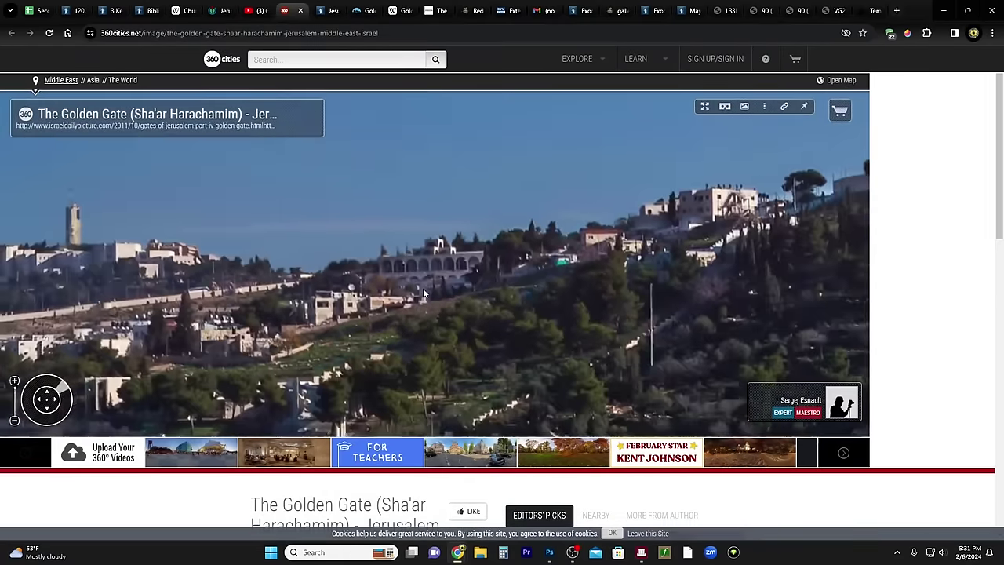
mouse_move(422, 287)
left_mouse_down()
mouse_move(297, 314)
mouse_move(446, 278)
mouse_move(430, 282)
left_mouse_up()
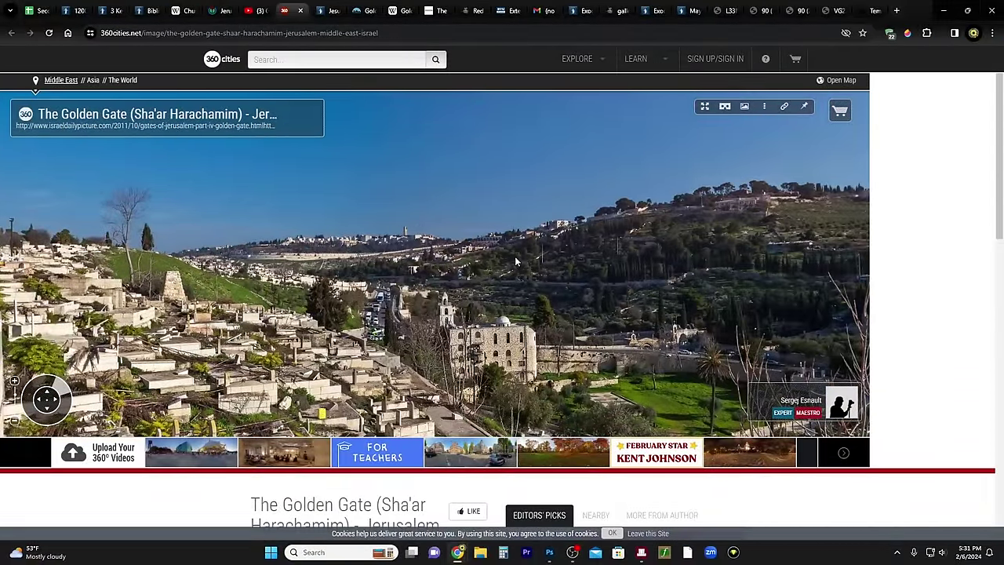
scroll(502, 250, "up", 5)
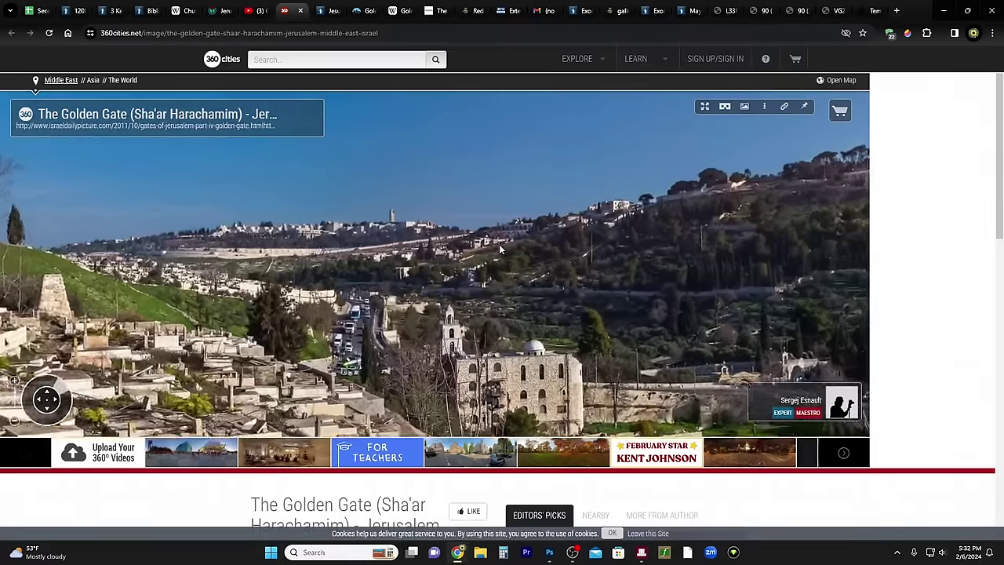
scroll(498, 248, "up", 5)
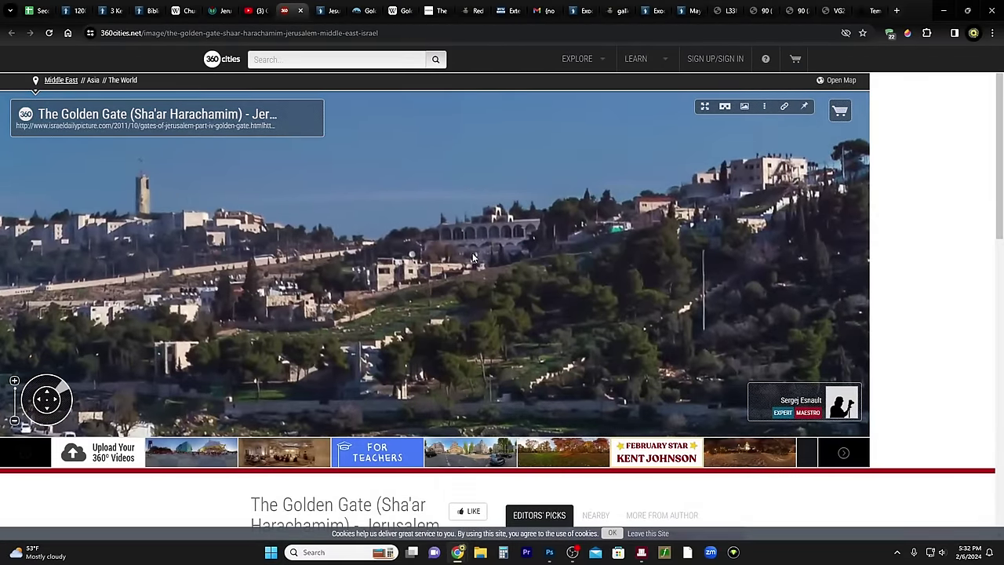
scroll(495, 255, "down", 5)
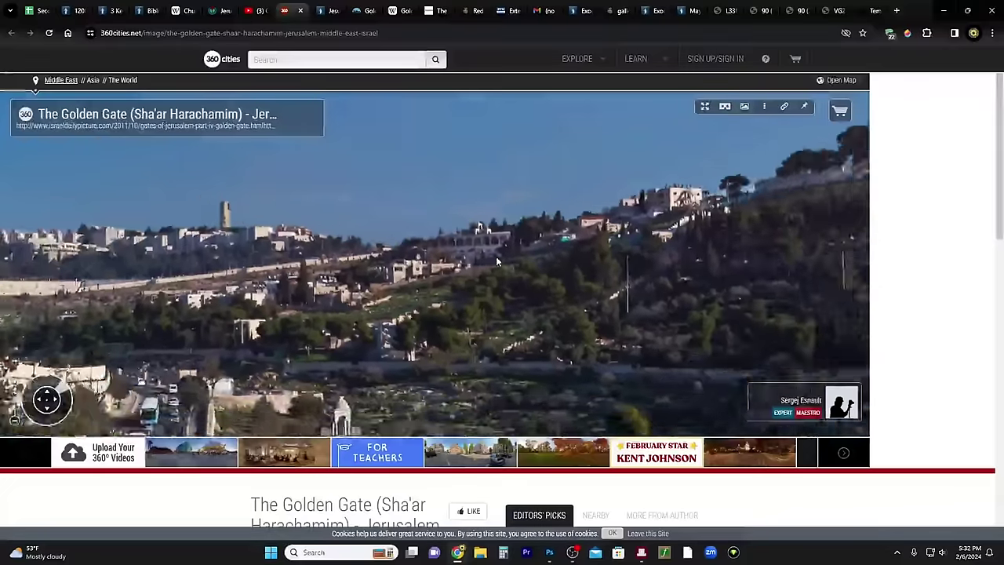
left_click_drag(494, 259, 690, 318)
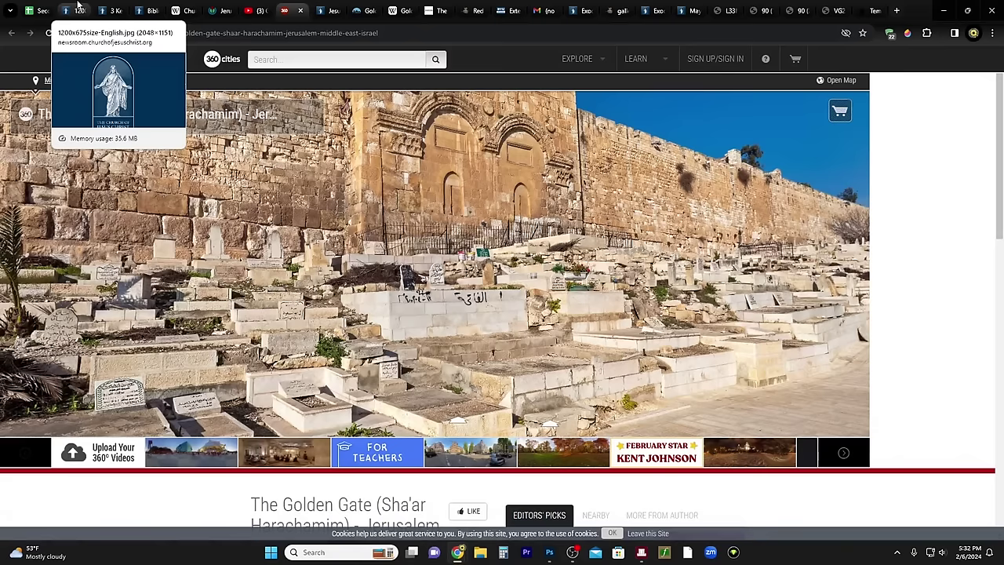
Step: View the church emblem image, open the article on three key aspects of the new church symbol, and read the symbol graphic's arch note
left_click(81, 7)
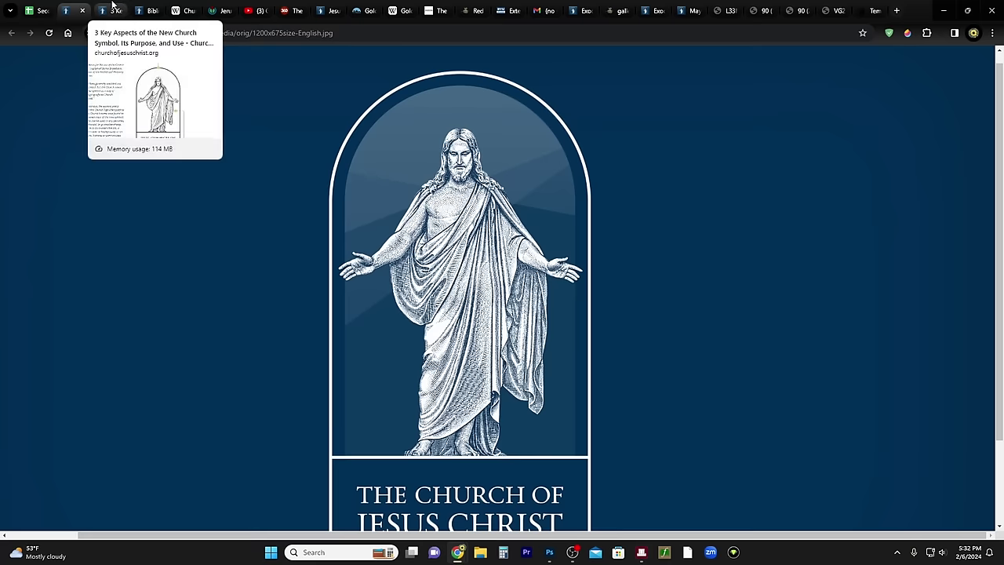
left_click(113, 8)
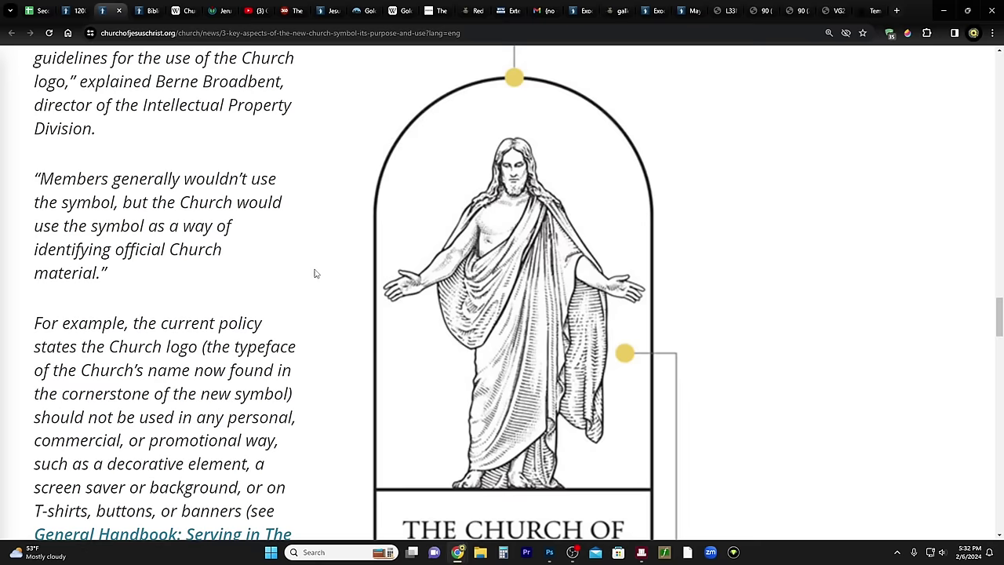
scroll(330, 299, "up", 3)
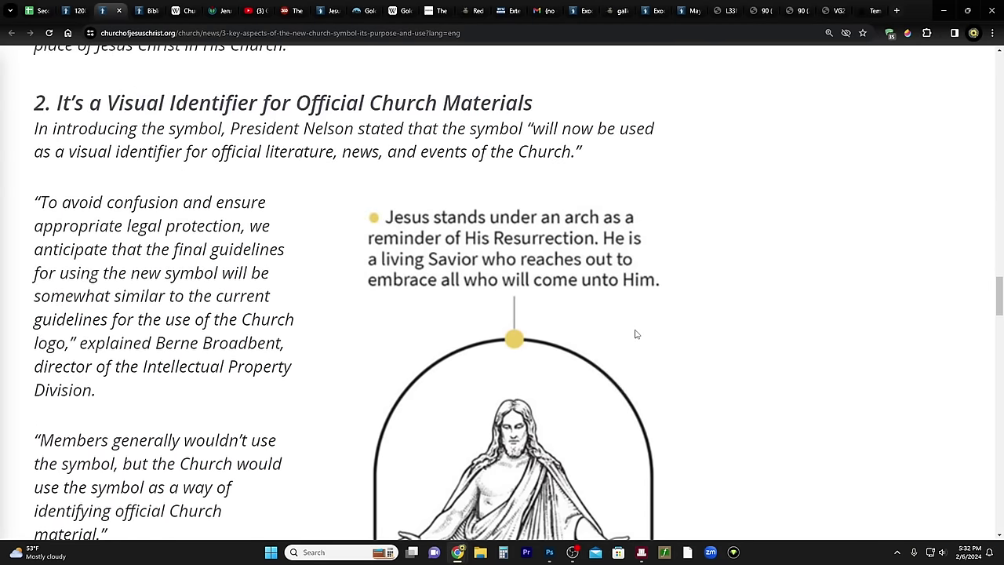
scroll(636, 334, "down", 1)
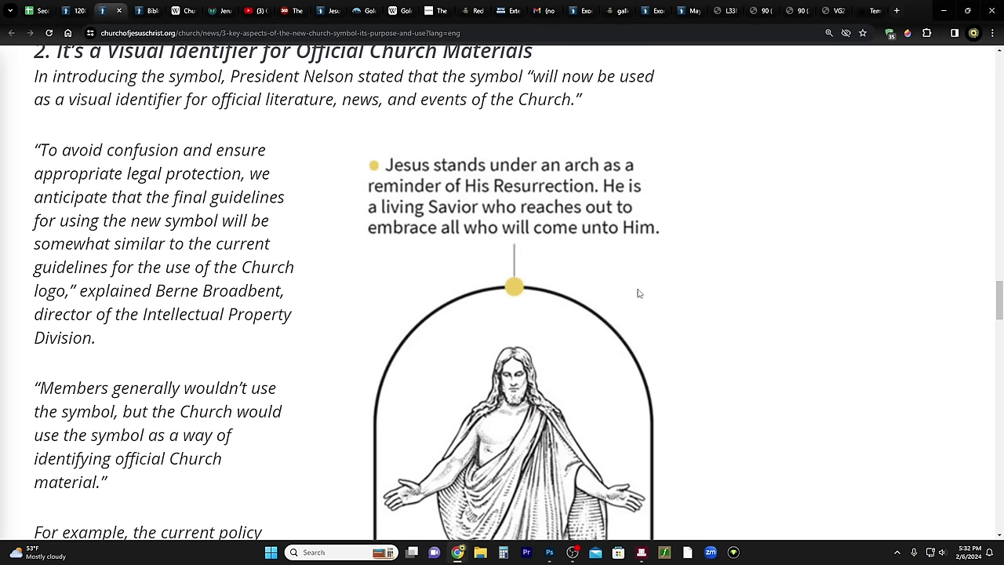
scroll(620, 310, "down", 3)
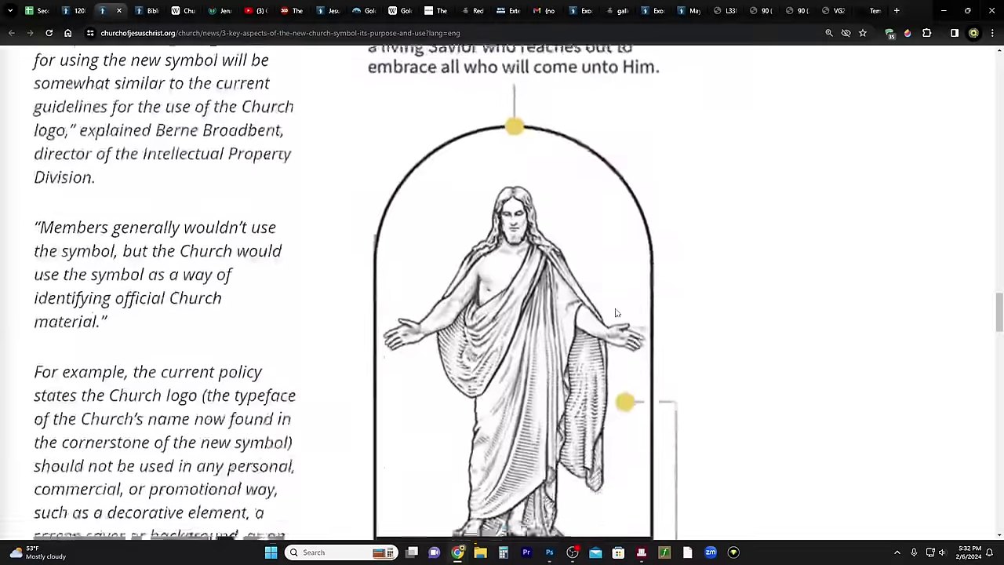
scroll(604, 302, "up", 1)
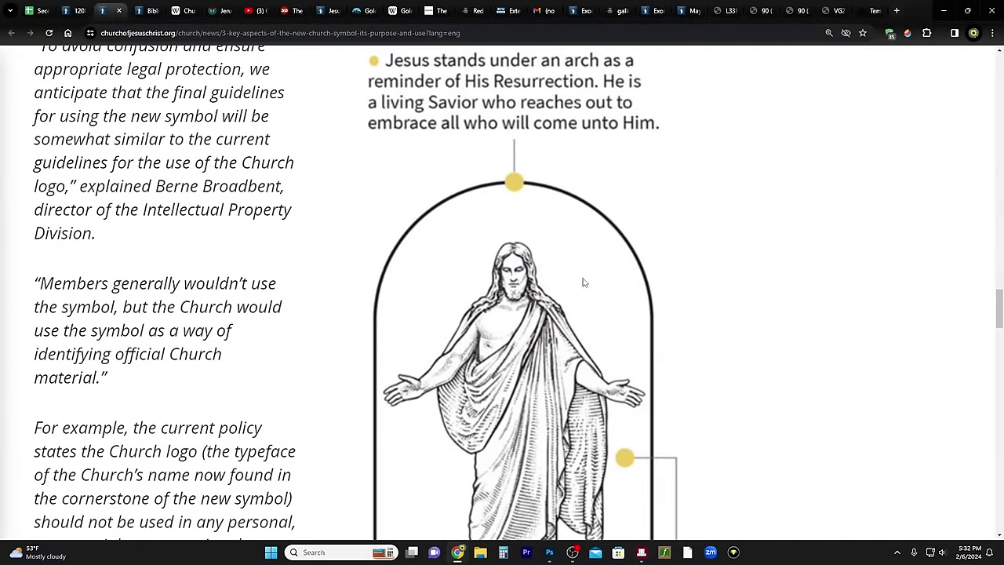
Step: Search the article for "tomb", read the matching passage, and return to the arch in the symbol graphic
key("ctrl+f")
type("tomb")
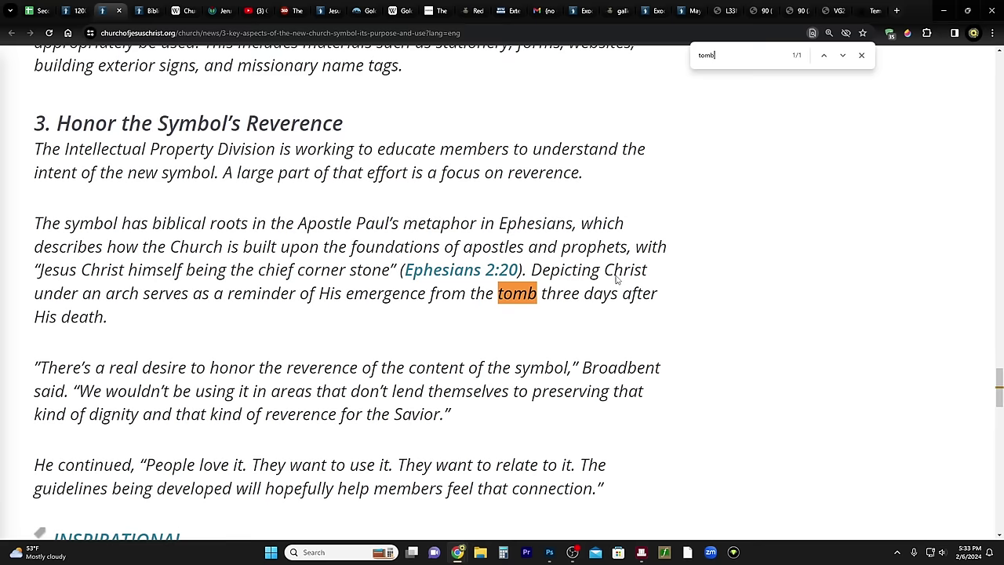
scroll(654, 278, "up", 15)
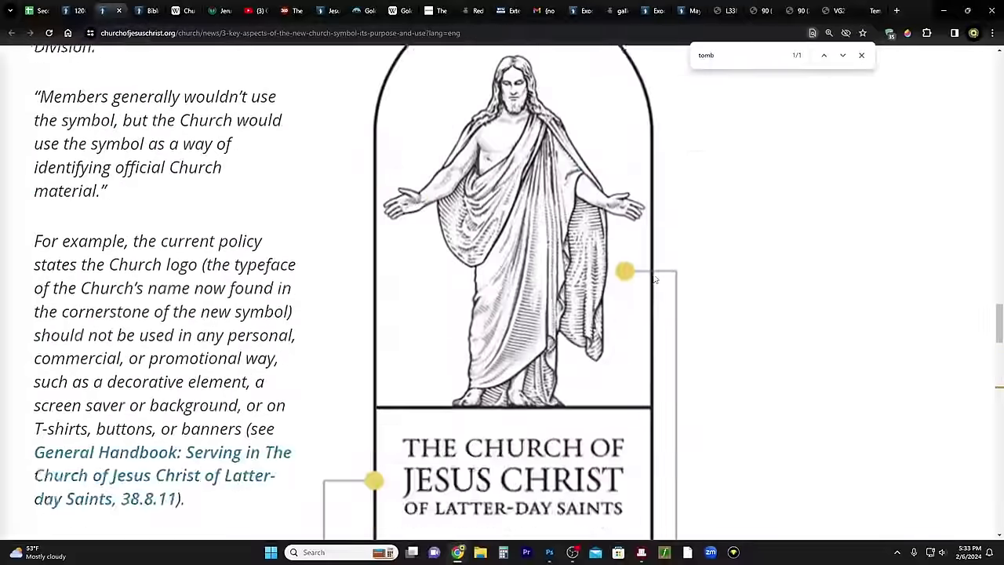
scroll(655, 279, "up", 1)
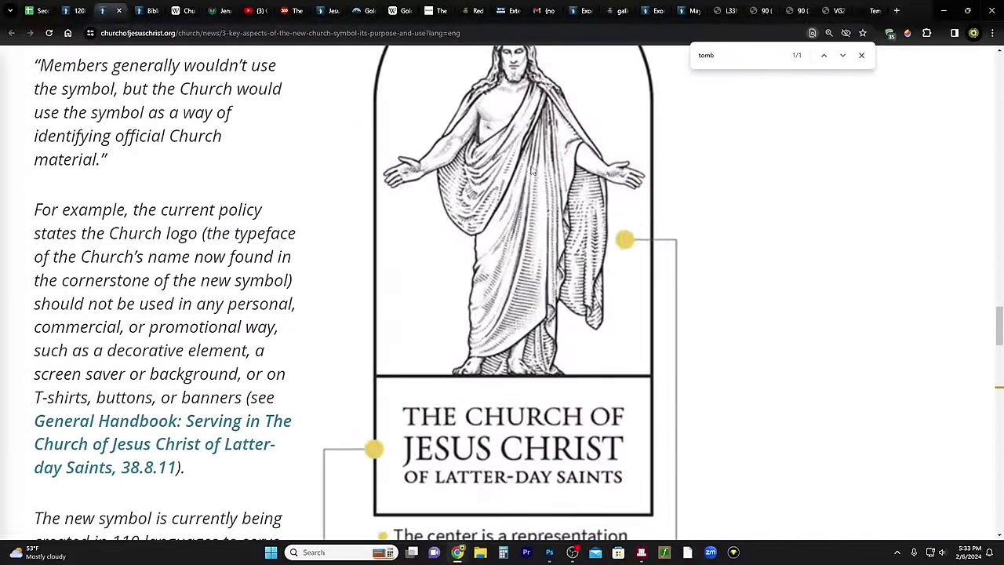
scroll(547, 137, "up", 2)
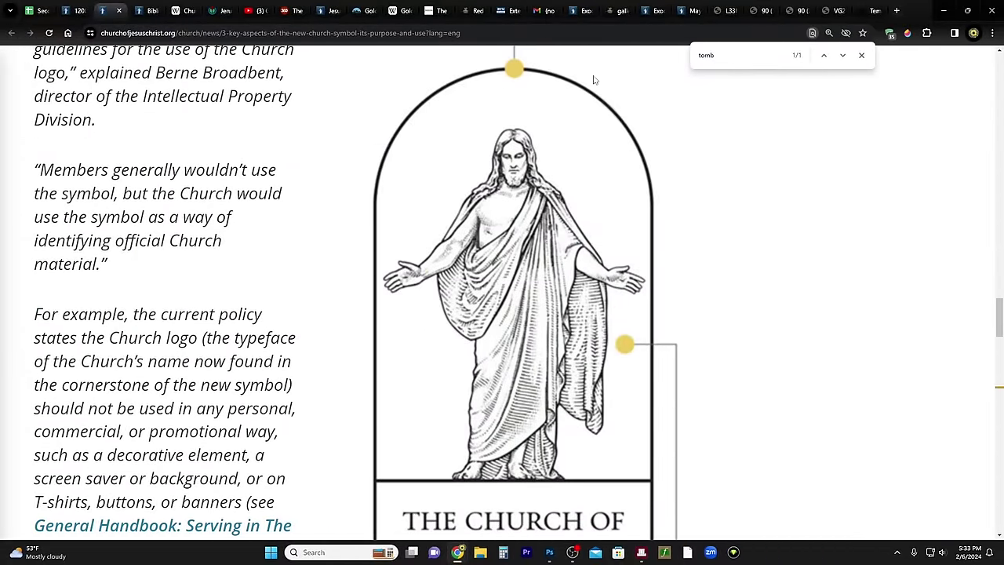
scroll(627, 361, "down", 1)
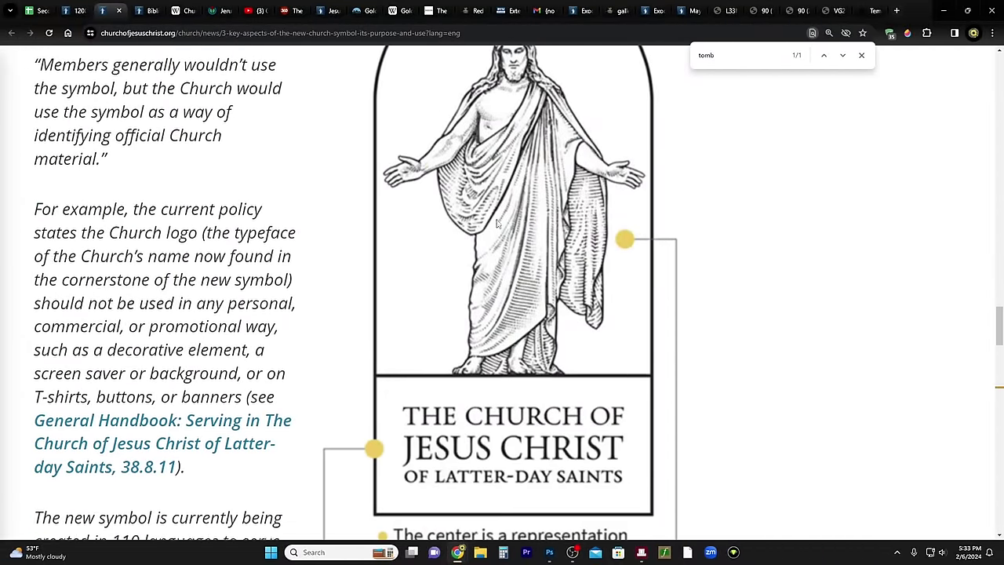
Step: Read the symbol graphic's notes on the center statue and the cornerstone, and return to the figure under the arch
scroll(494, 235, "down", 3)
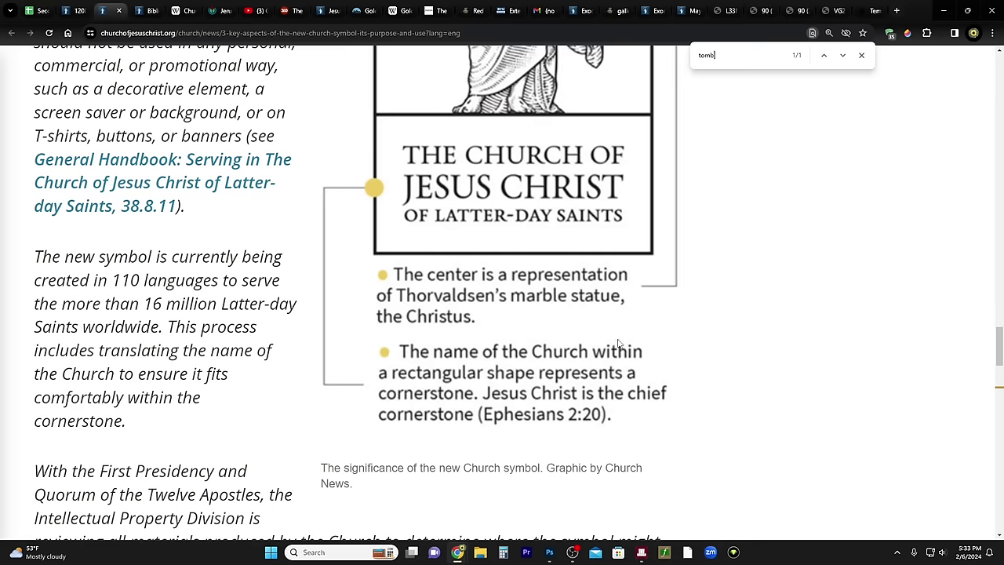
scroll(620, 345, "down", 1)
scroll(630, 227, "up", 2)
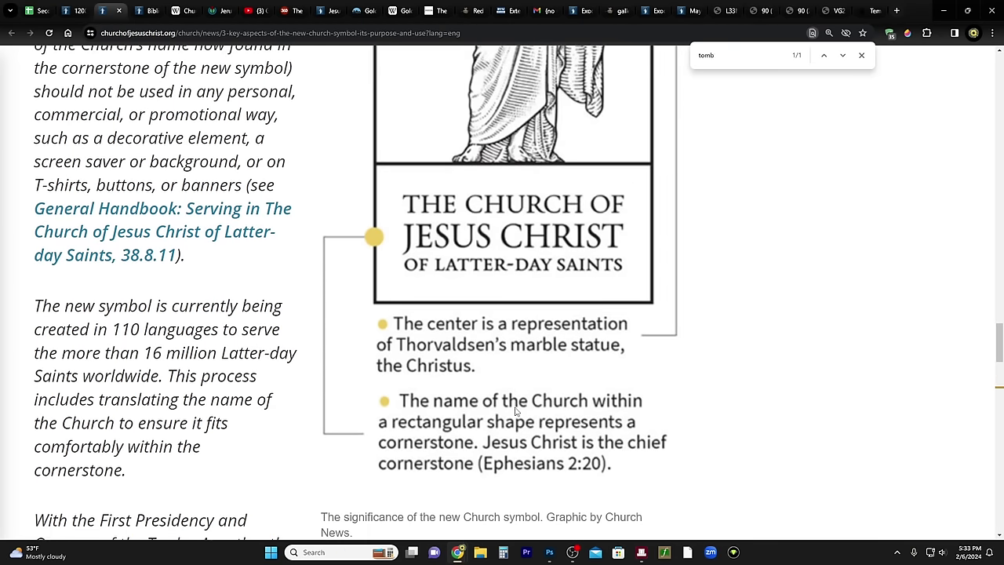
scroll(526, 416, "down", 1)
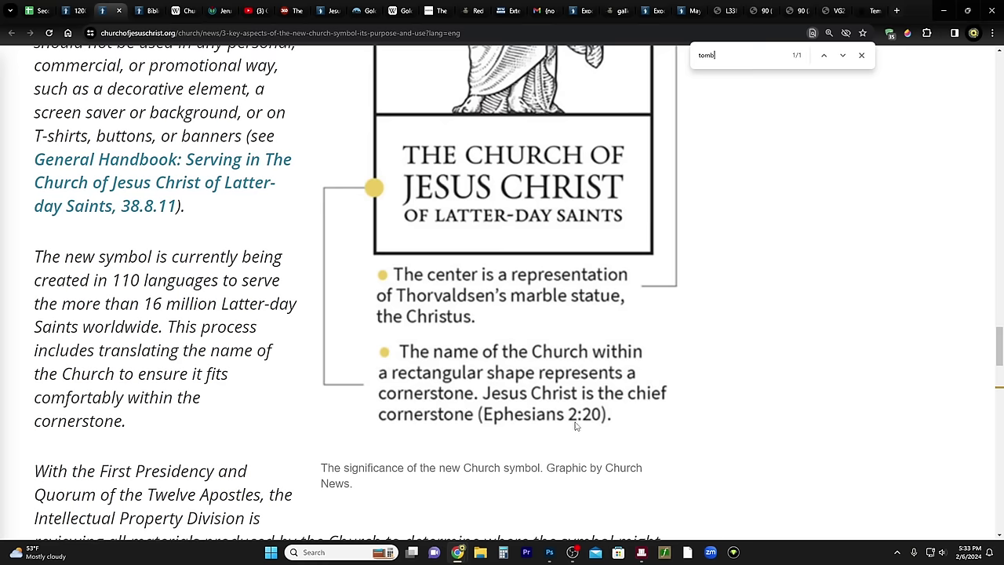
scroll(578, 426, "up", 4)
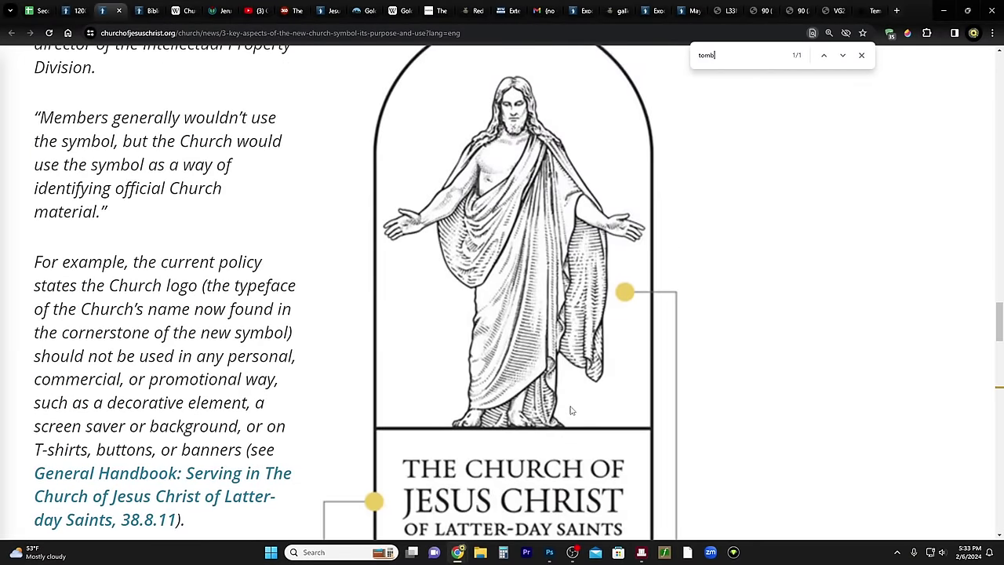
scroll(571, 410, "up", 2)
scroll(667, 233, "down", 1)
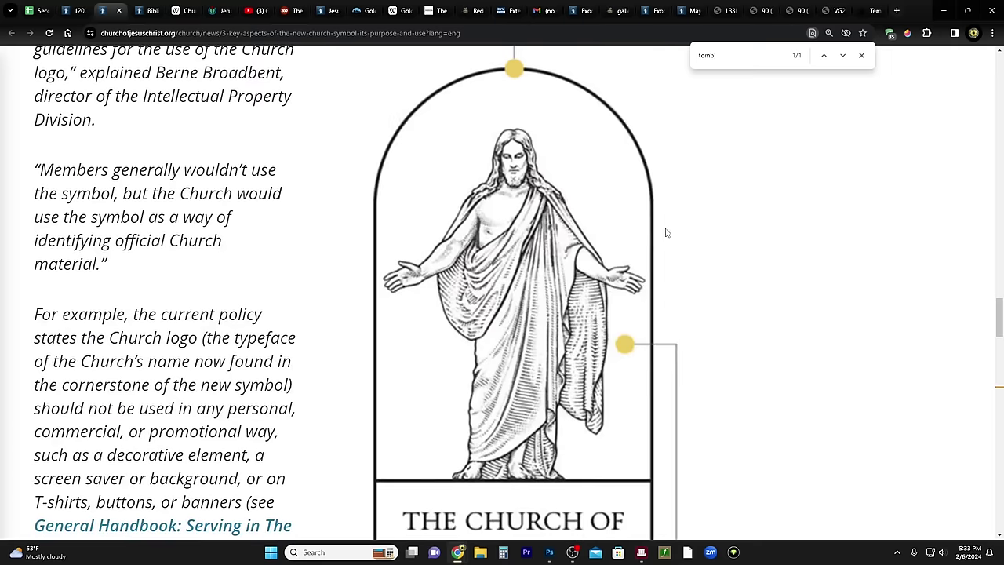